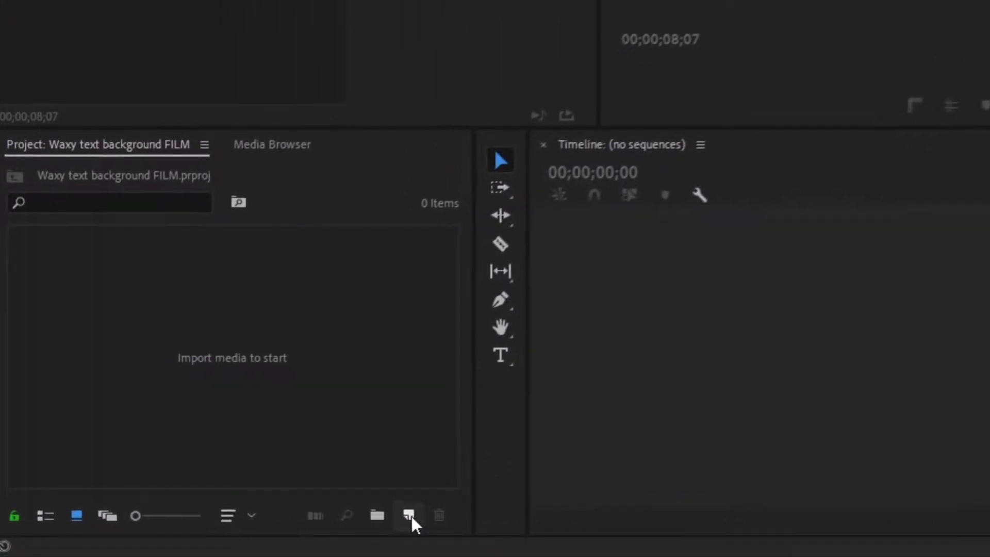
# Create a 1920×1080 colour matte in light blue A8C1E8, keeping the default name Color Matte
pyautogui.click(409, 515)
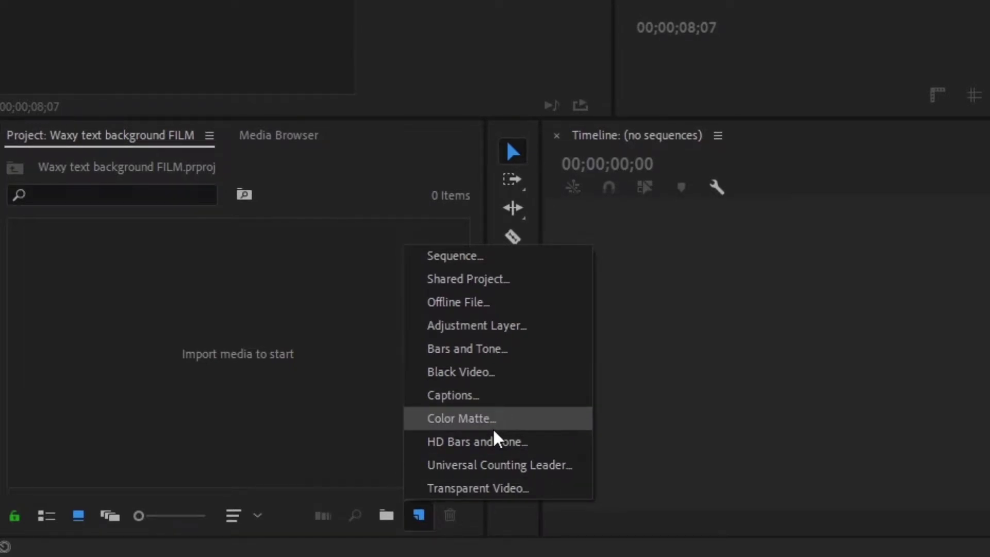
pyautogui.click(493, 428)
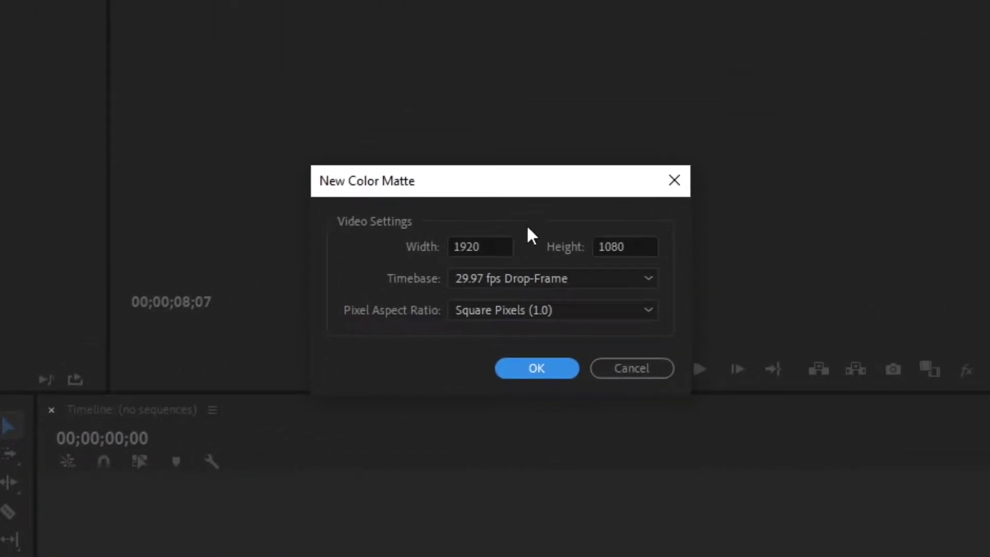
pyautogui.click(501, 368)
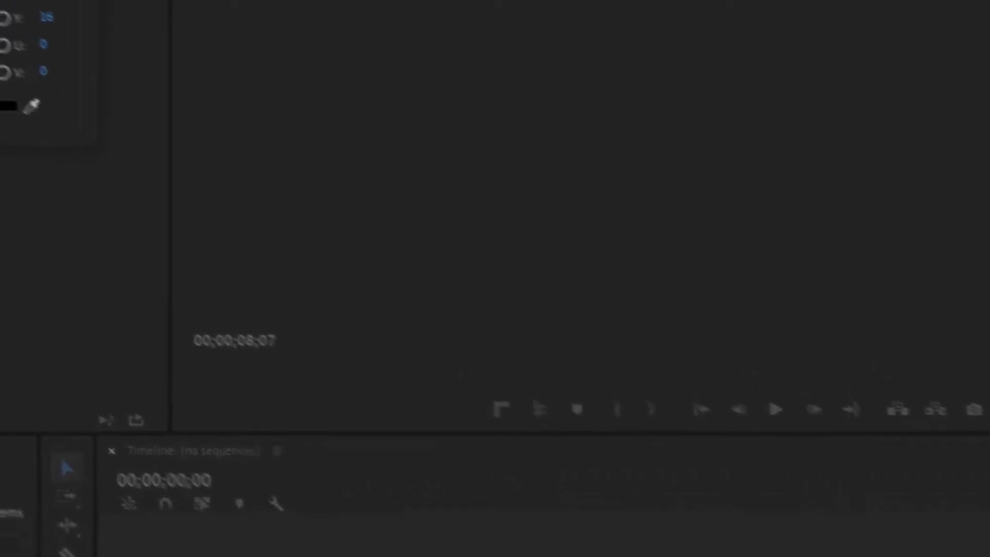
pyautogui.write('A8C1E8')
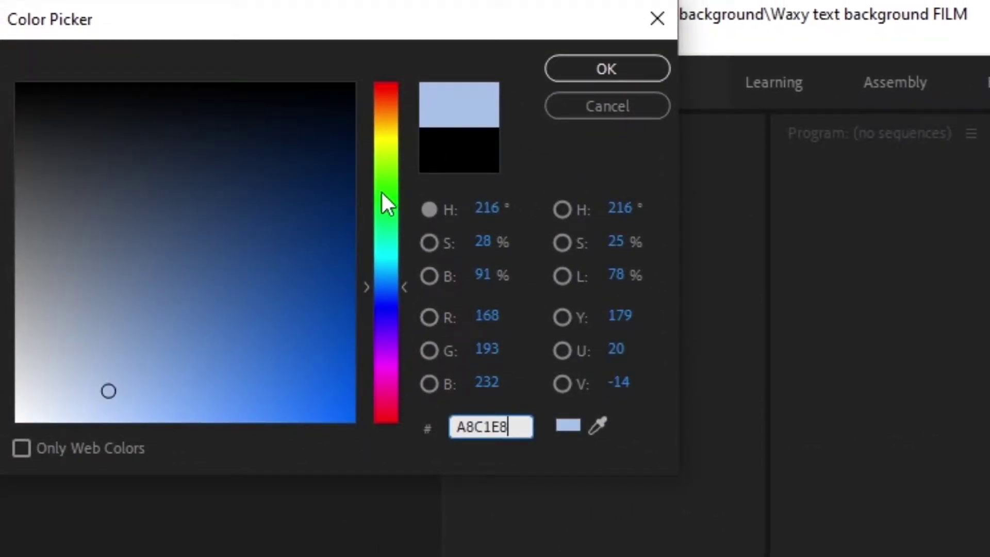
pyautogui.click(606, 69)
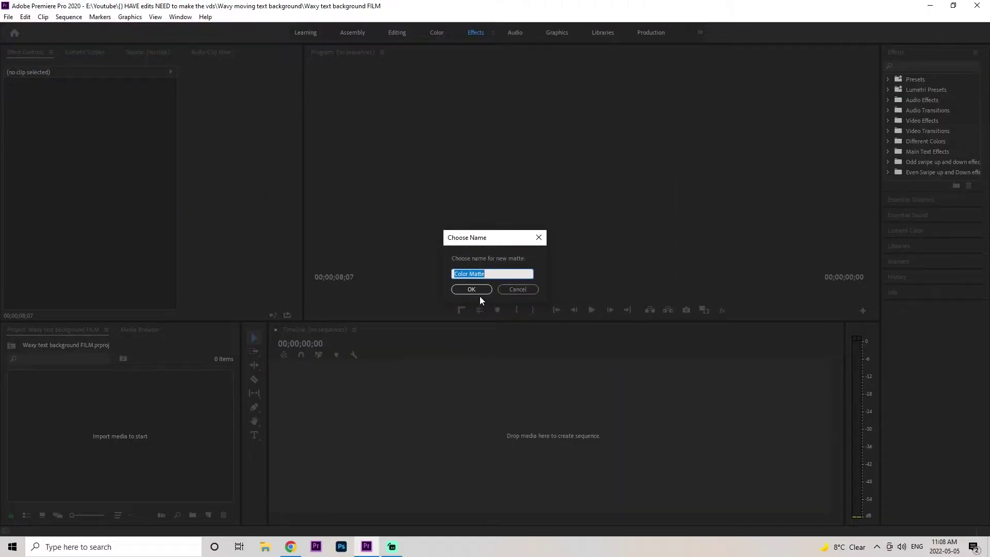
pyautogui.click(479, 290)
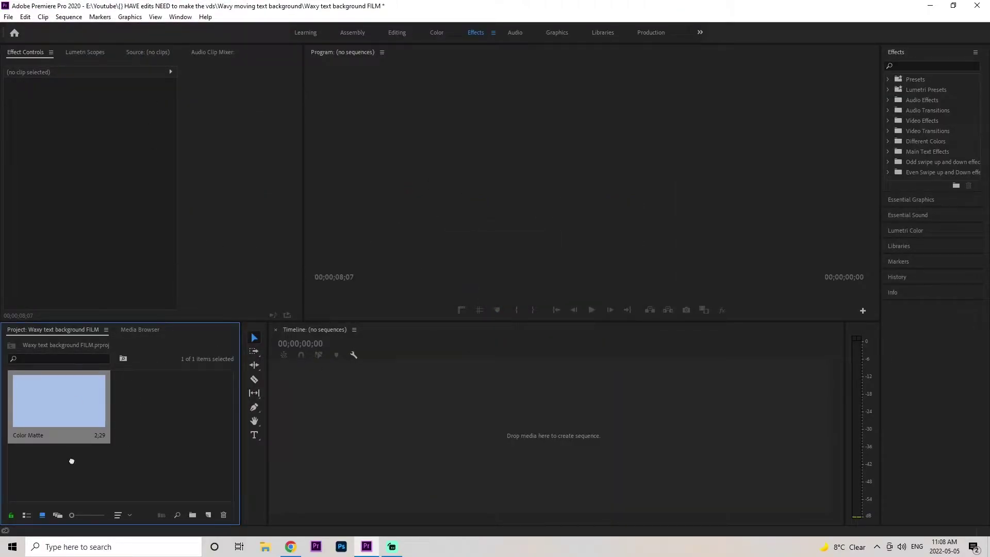
# Build a sequence from the Color Matte and lengthen the matte clip on the timeline
pyautogui.moveTo(93, 430); pyautogui.dragTo(399, 429)
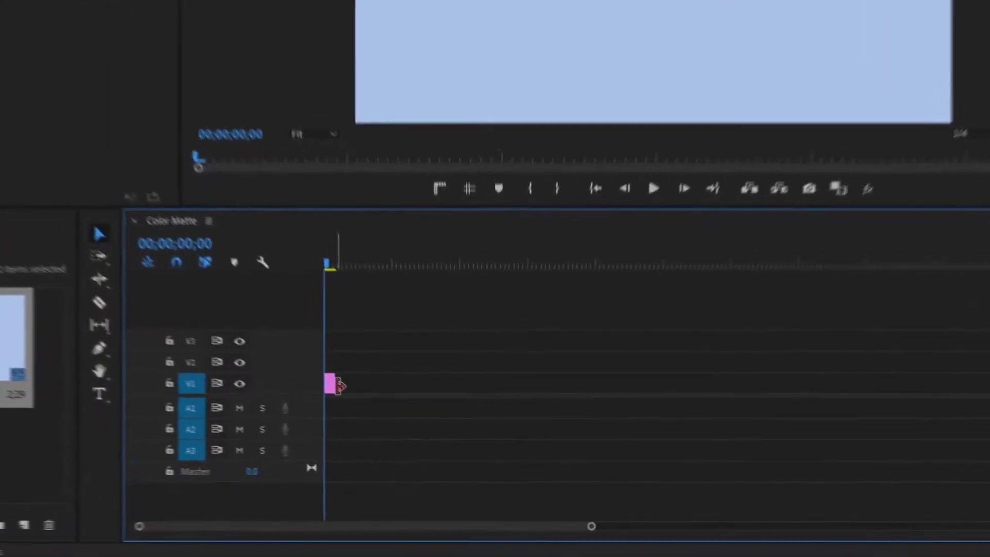
pyautogui.moveTo(339, 386); pyautogui.dragTo(372, 365)
pyautogui.press('=')
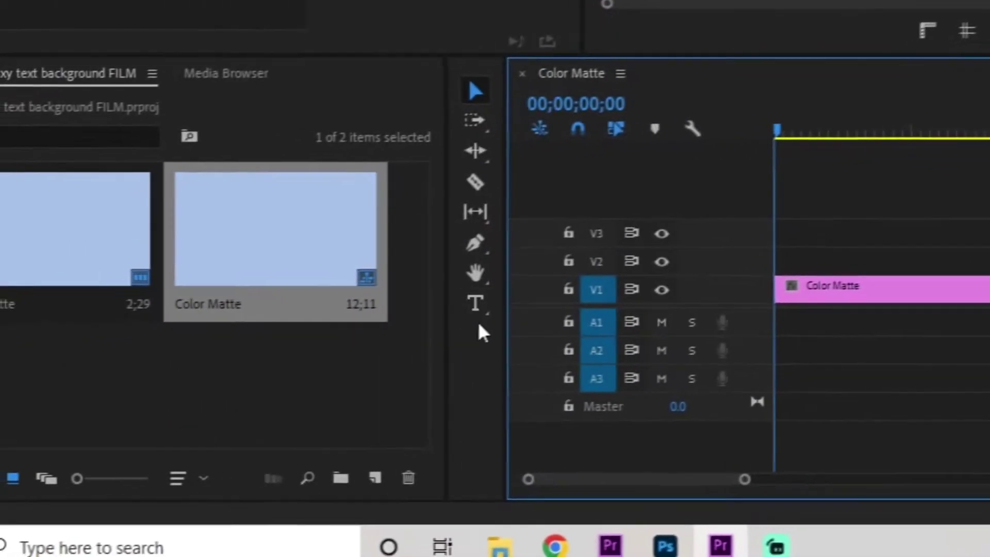
# Add a title on the frame reading 'wavy'
pyautogui.click(492, 300)
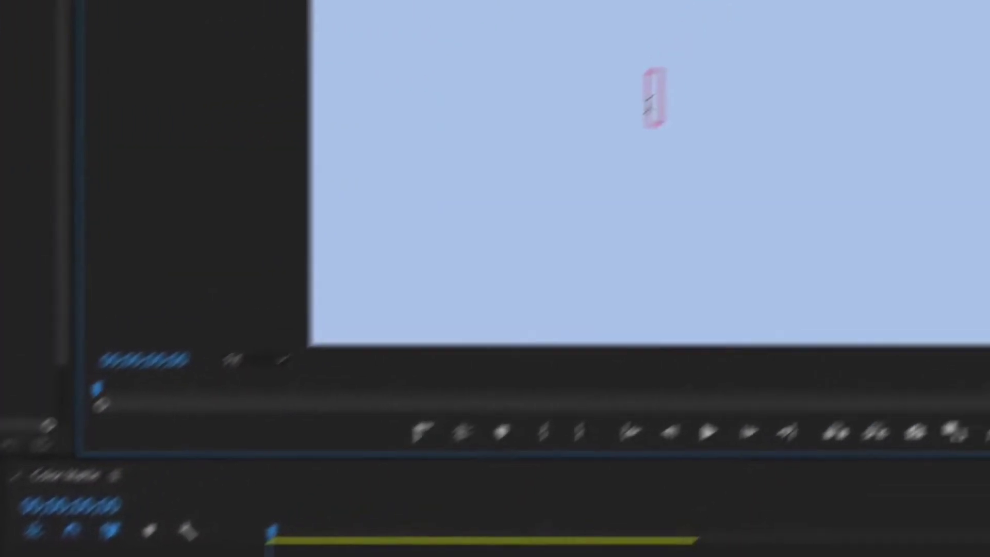
pyautogui.write('wavy')
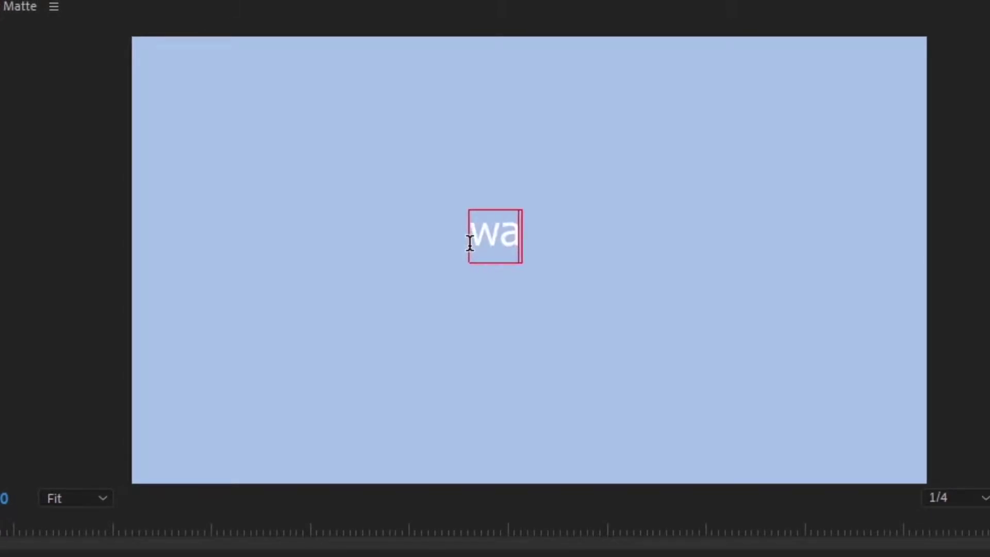
pyautogui.press('Escape')
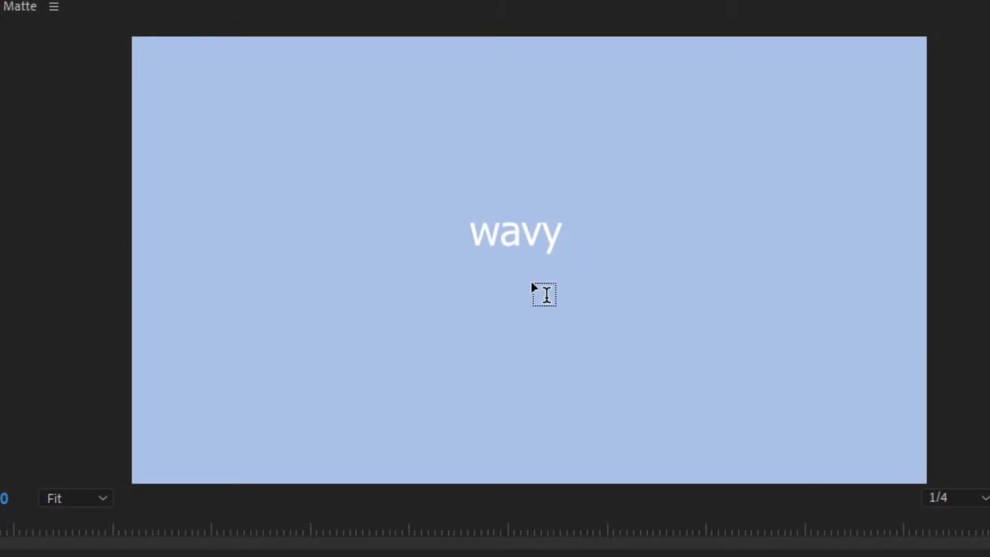
# Change the font of the 'wavy' text to CocoSharp Trial
pyautogui.click(542, 233)
pyautogui.doubleClick(542, 233)
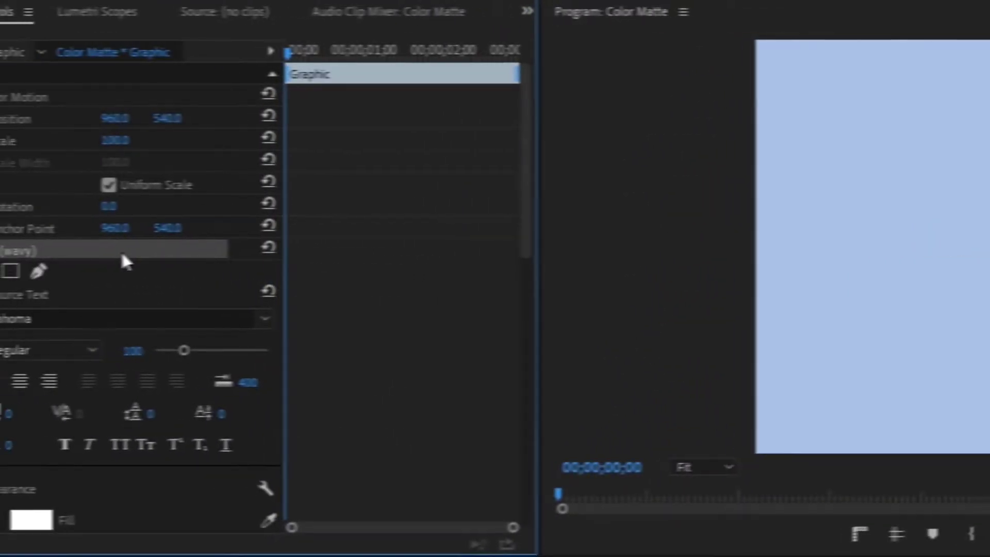
pyautogui.scroll(-3, 125, 262)
pyautogui.click(265, 319)
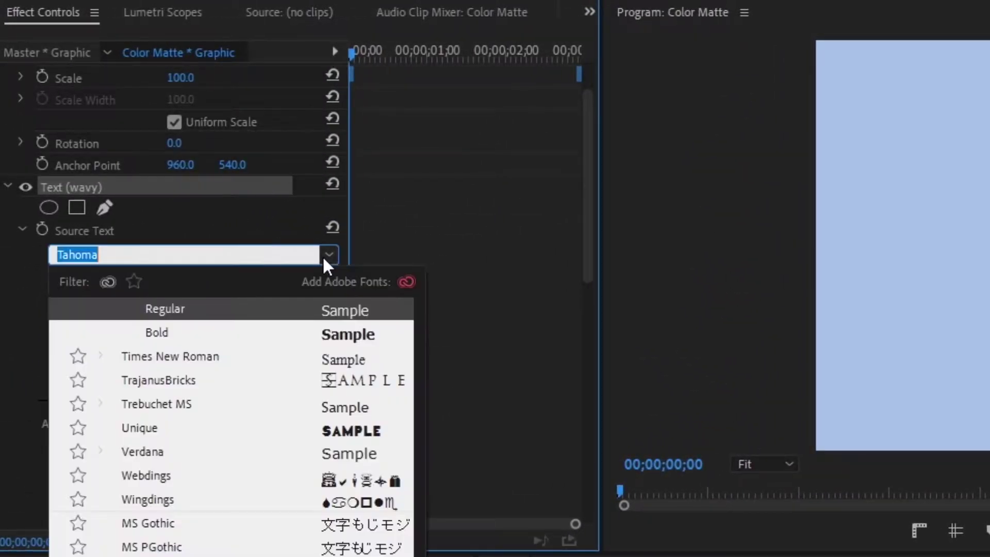
pyautogui.scroll(10, 232, 427)
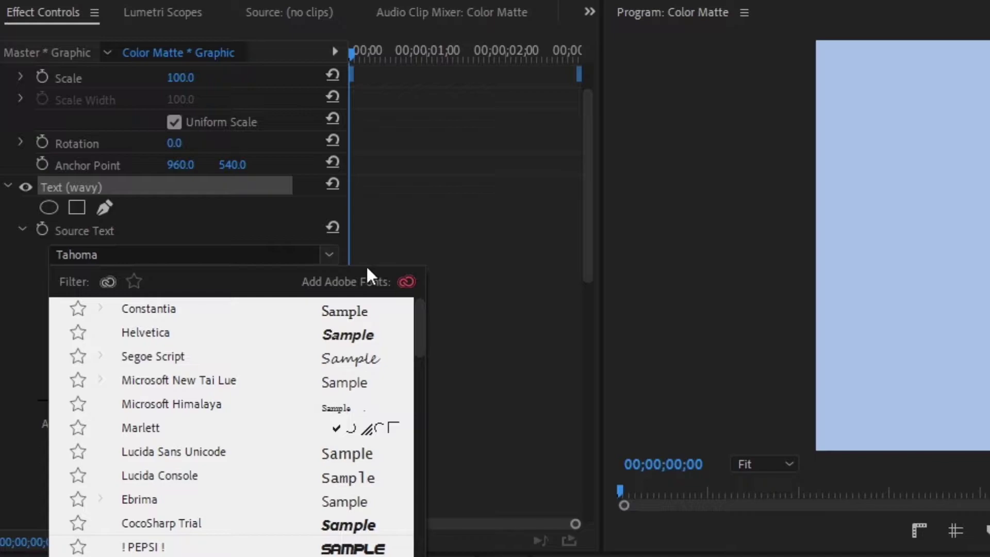
pyautogui.click(169, 518)
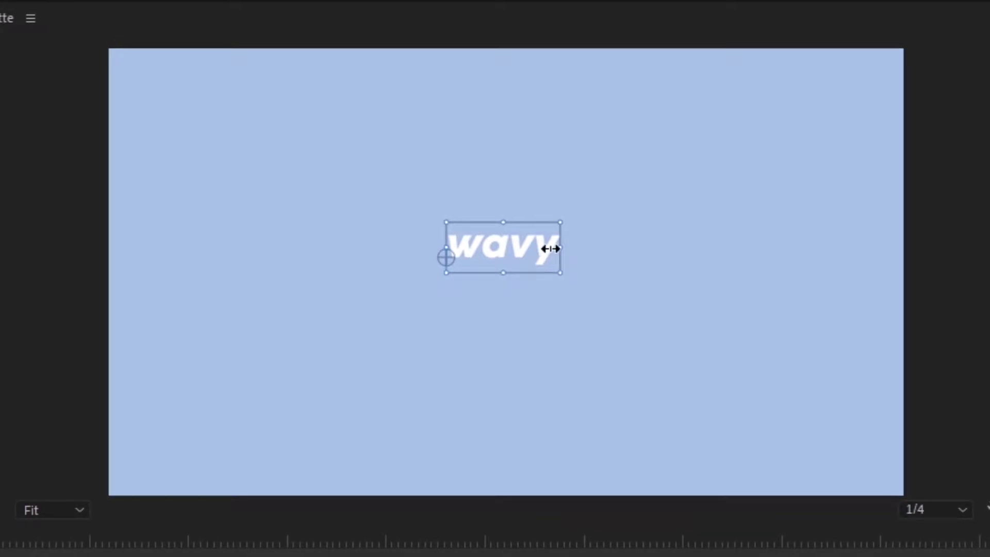
# Copy and paste 'wavy' so the word repeats six times in a single row
pyautogui.doubleClick(552, 250)
pyautogui.click(552, 254)
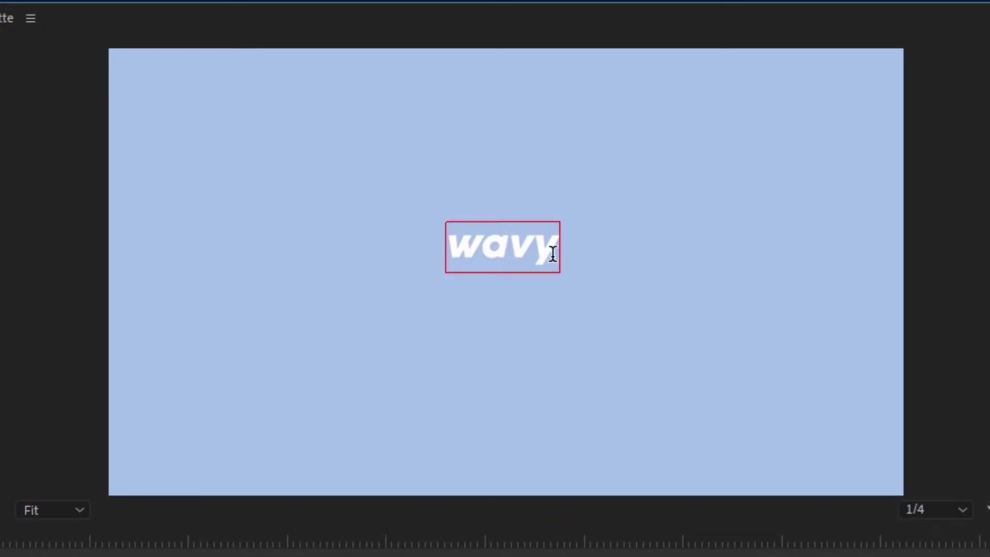
pyautogui.moveTo(552, 253); pyautogui.dragTo(406, 256)
pyautogui.hotkey('ctrl', 'c')
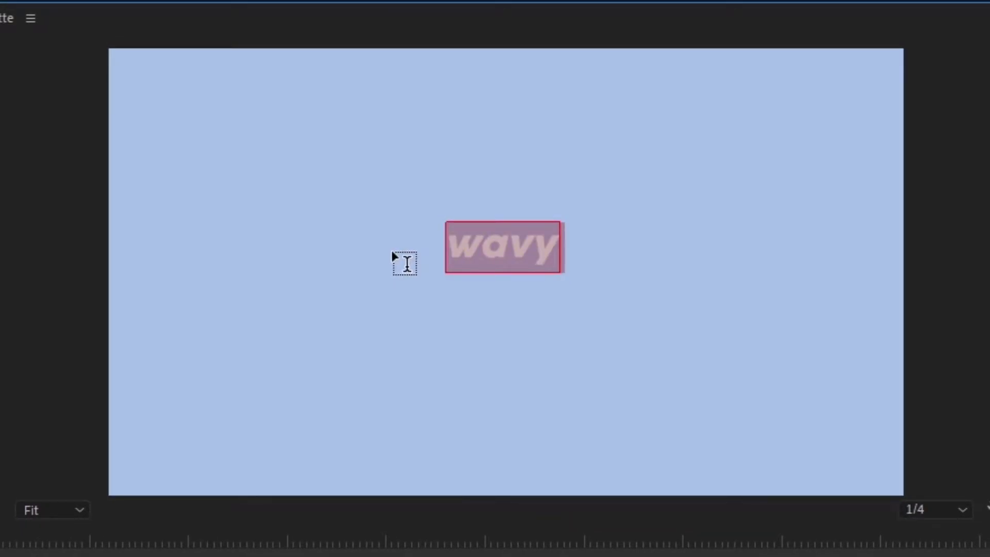
pyautogui.click(554, 254)
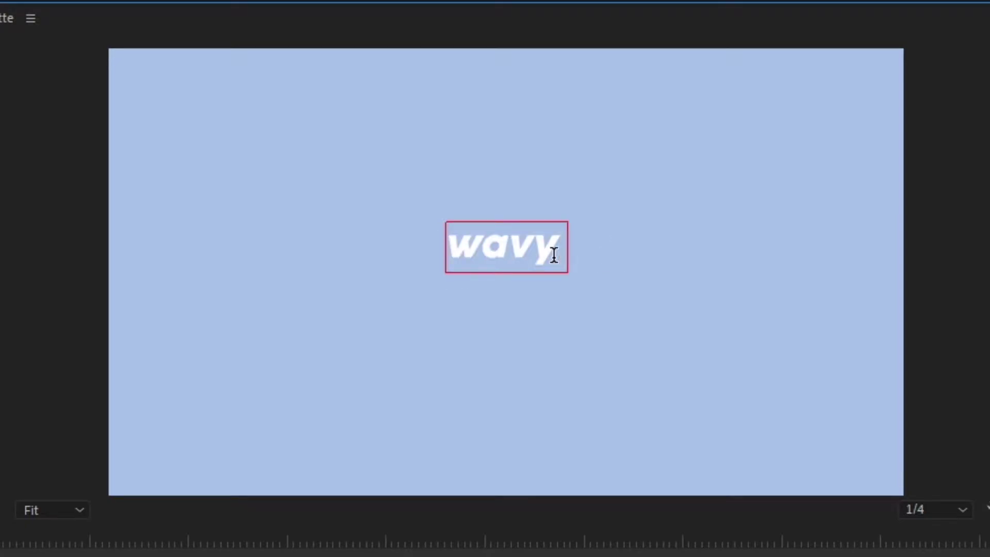
pyautogui.hotkey('ctrl', 'v')
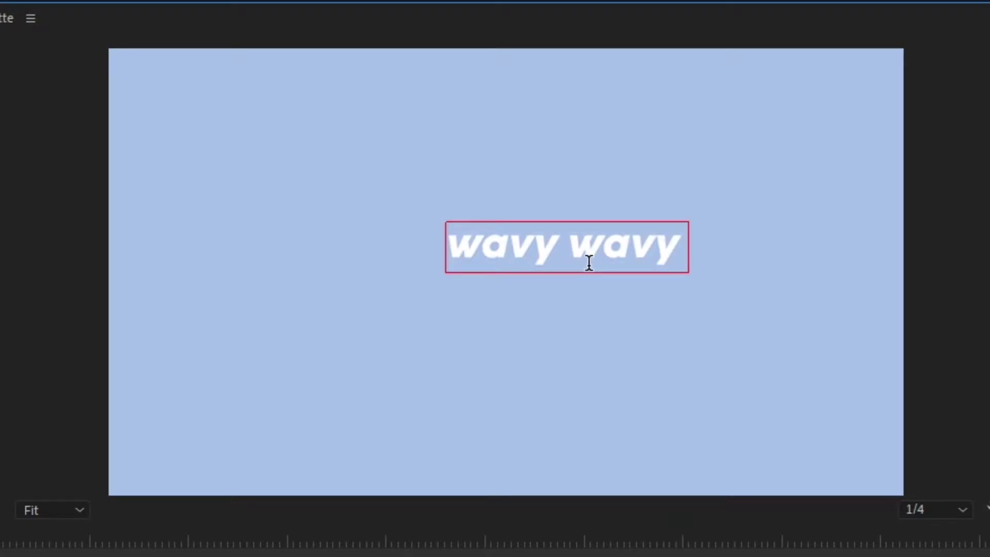
pyautogui.hotkey('ctrl', 'v')
pyautogui.hotkey('ctrl', 'v')
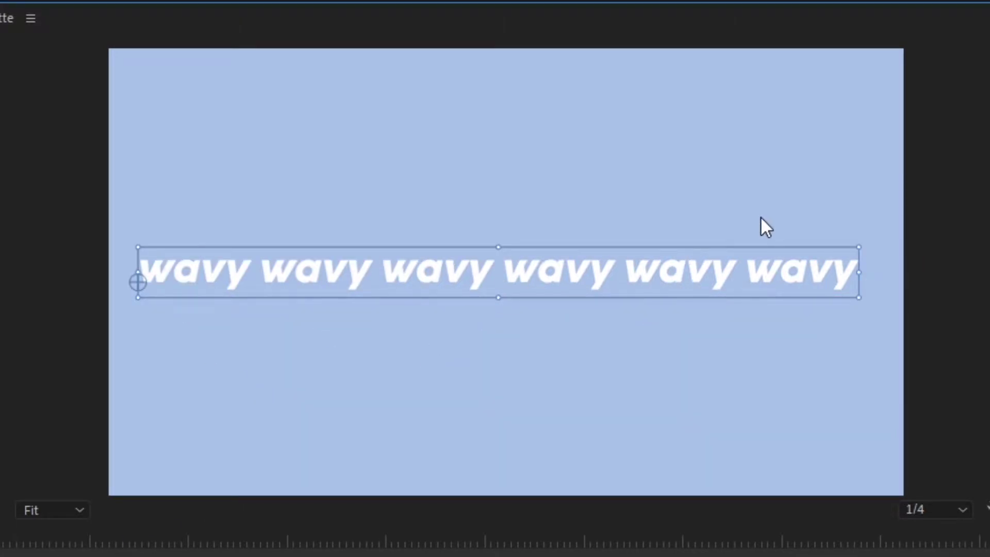
# Resize and centre the text row, and extend the text clip to the matte's end
pyautogui.moveTo(876, 246); pyautogui.dragTo(909, 237)
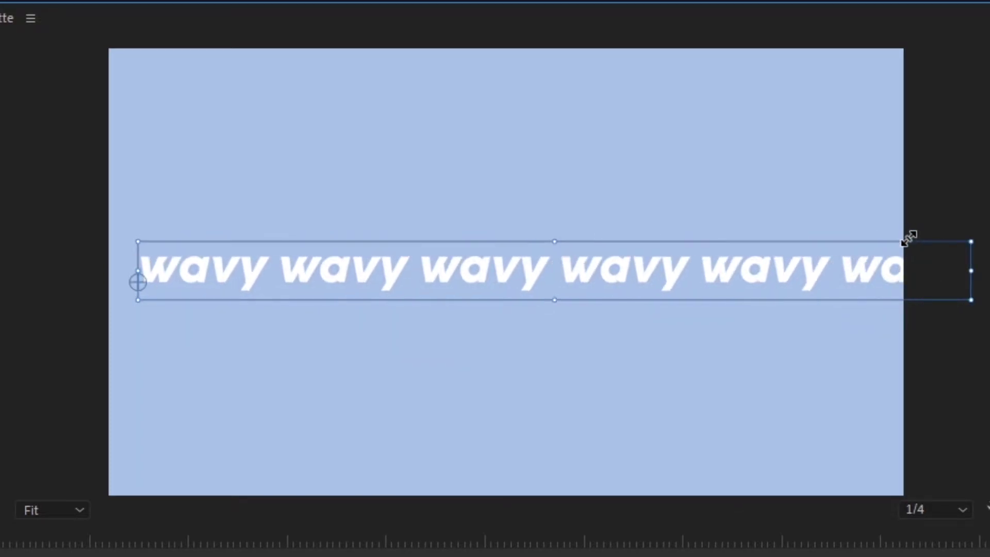
pyautogui.moveTo(939, 300); pyautogui.dragTo(899, 304)
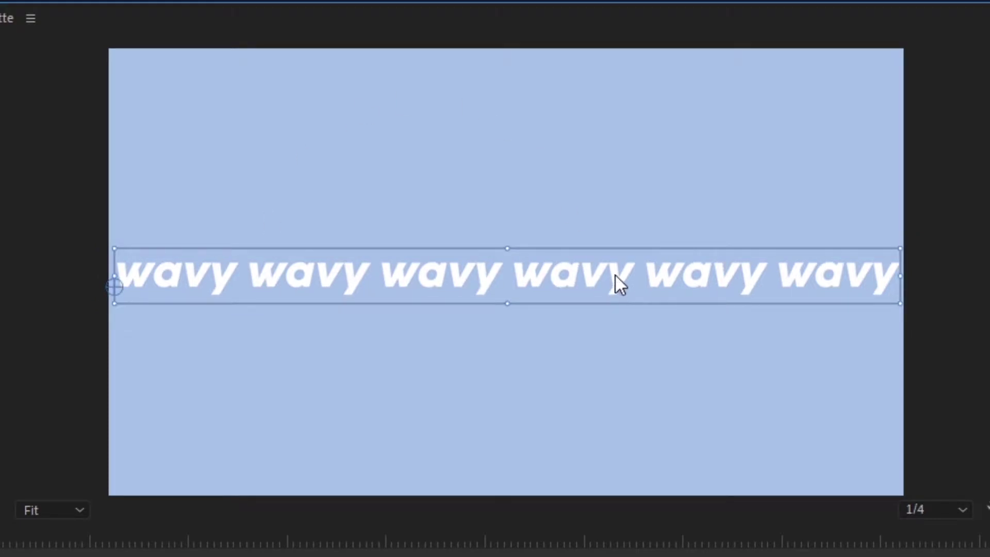
pyautogui.moveTo(631, 271); pyautogui.dragTo(632, 265)
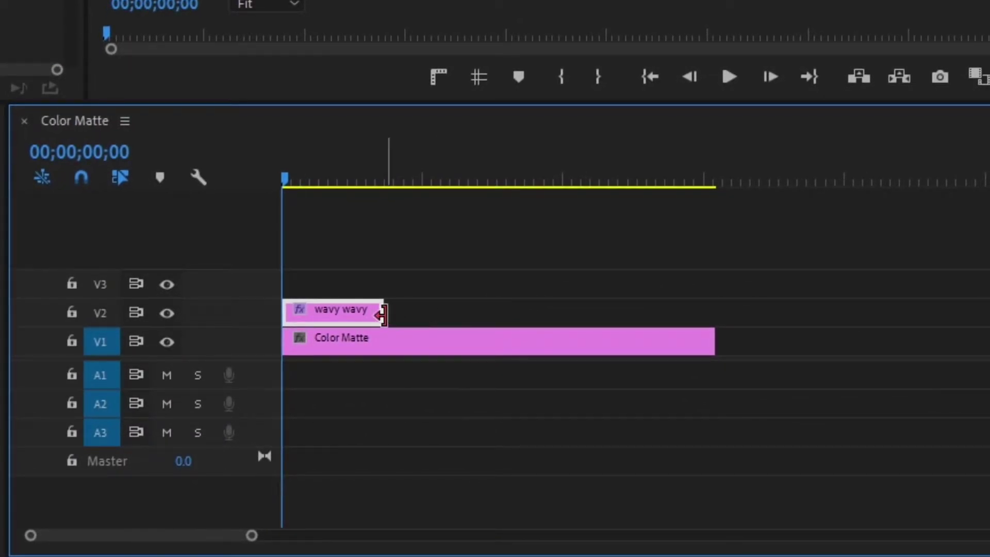
pyautogui.moveTo(382, 315); pyautogui.dragTo(715, 326)
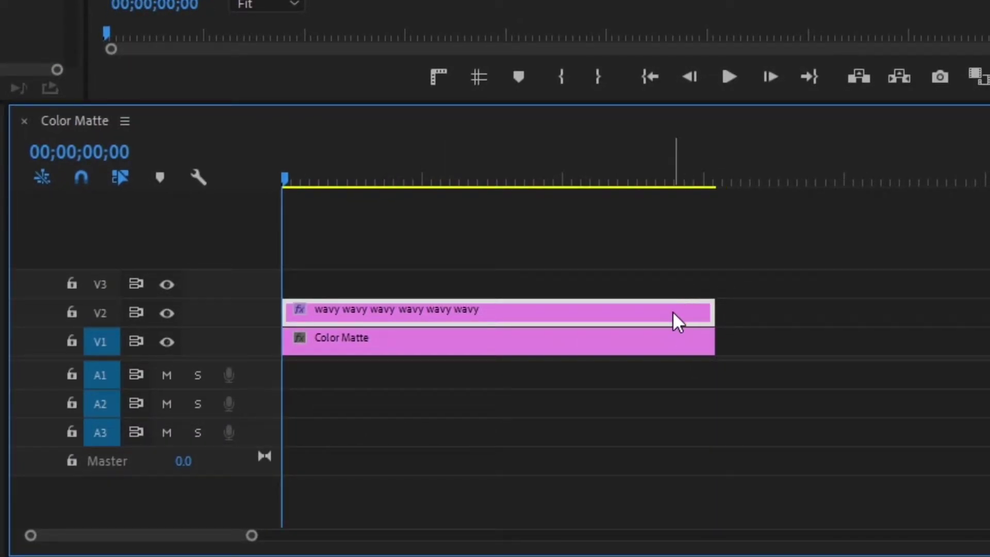
# Apply VR Rotate Sphere to the text clip with Tilt (X axis) set to -20
pyautogui.click(469, 303)
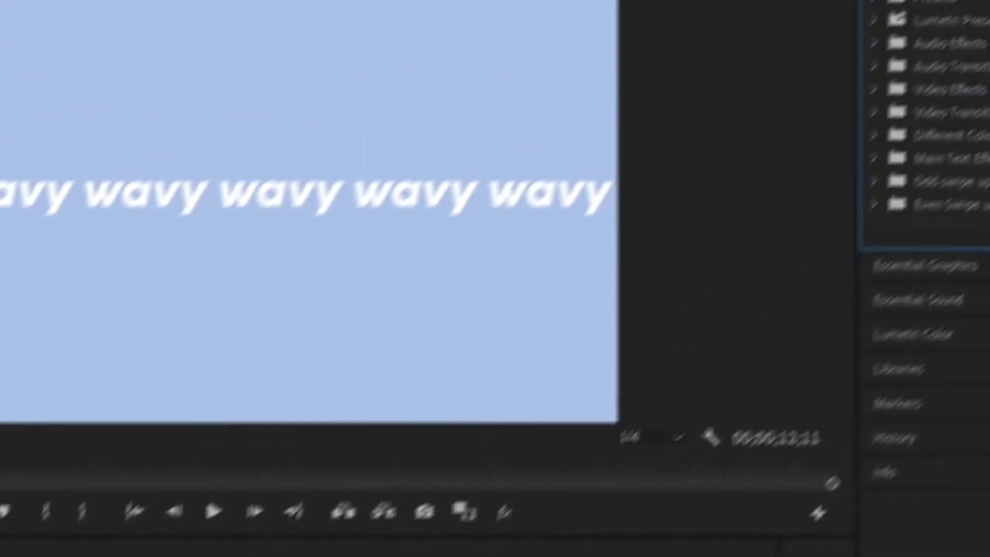
pyautogui.click(842, 40)
pyautogui.write('vr rot')
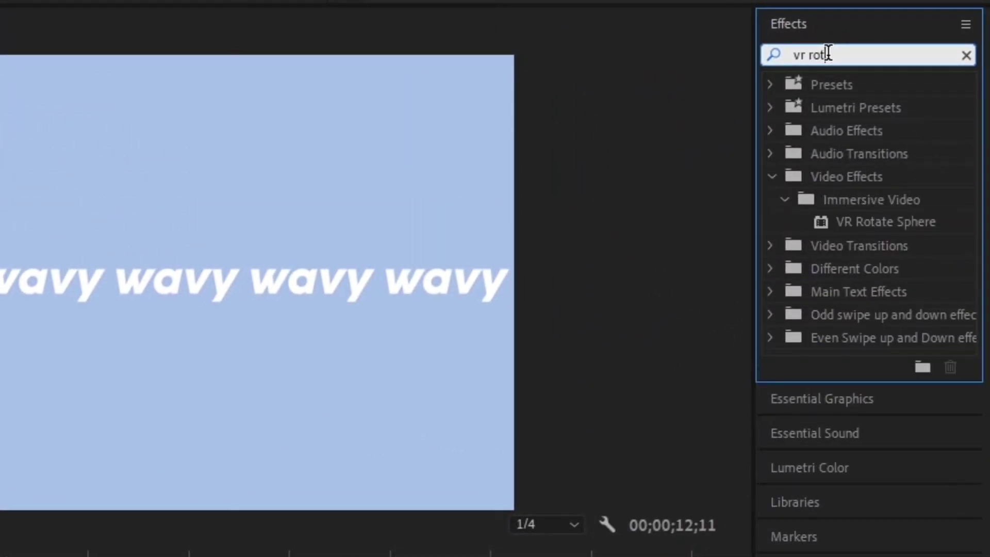
pyautogui.click(866, 221)
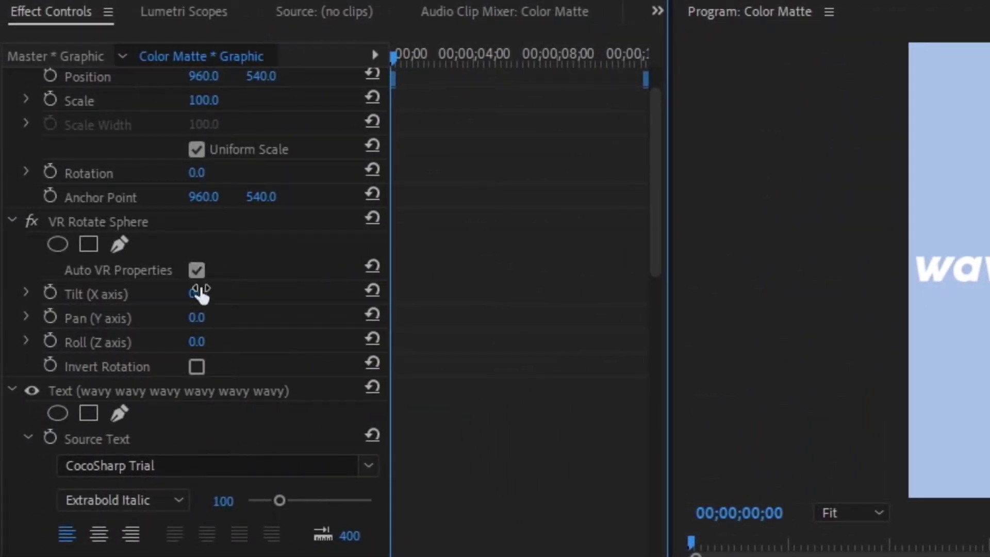
pyautogui.click(214, 288)
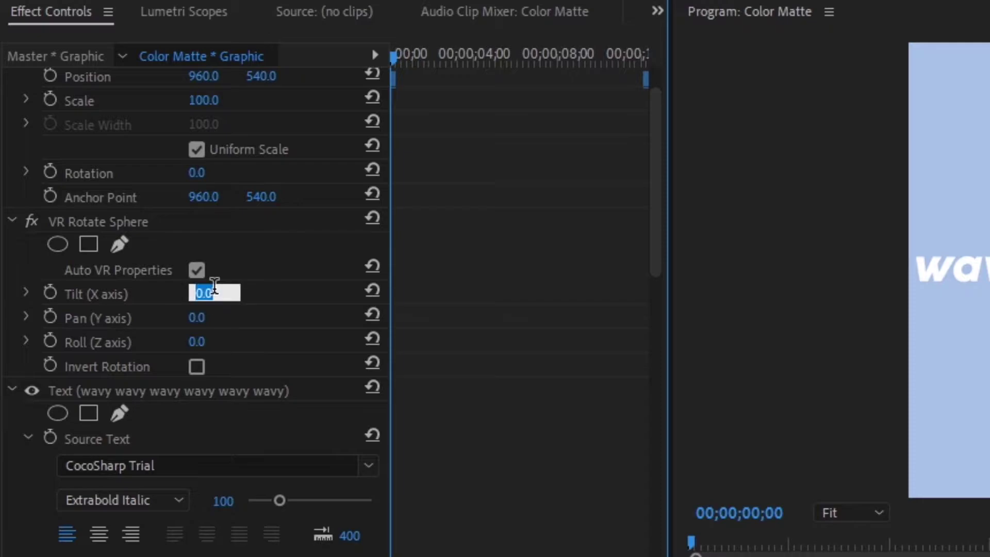
pyautogui.write('-20')
pyautogui.press('Return')
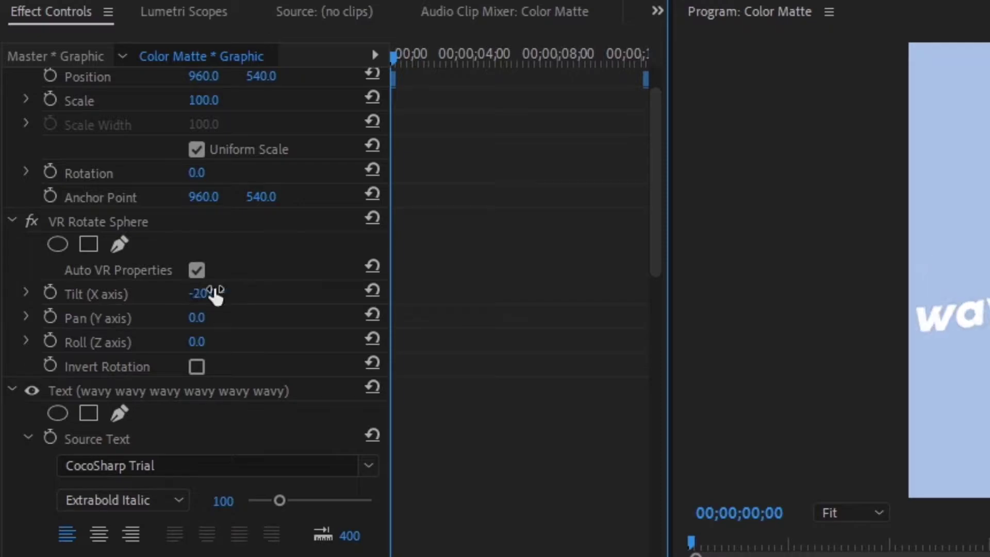
# Keyframe Pan (Y axis) to a high value at the clip end and preview the scrolling animation
pyautogui.click(50, 317)
pyautogui.moveTo(407, 51); pyautogui.dragTo(645, 58)
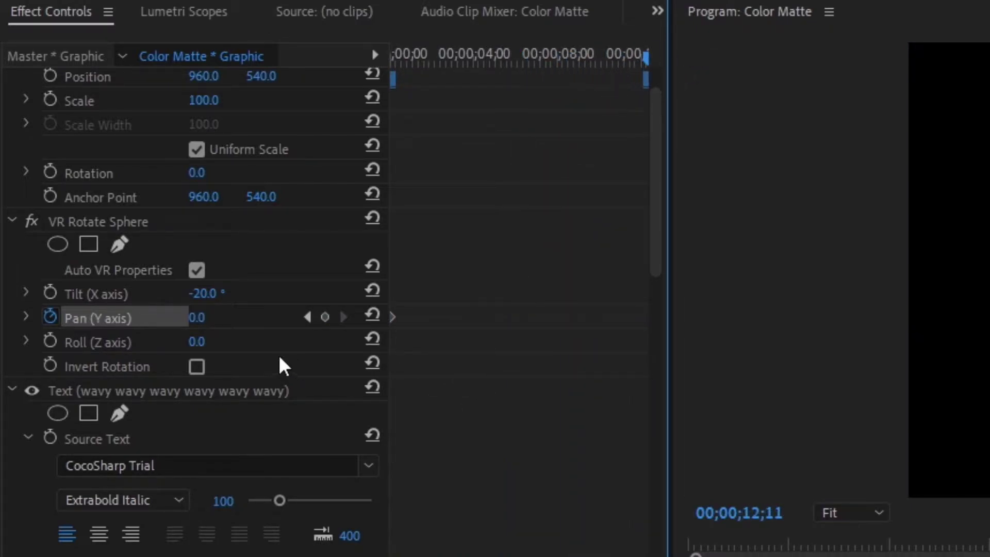
pyautogui.moveTo(194, 319); pyautogui.dragTo(332, 325)
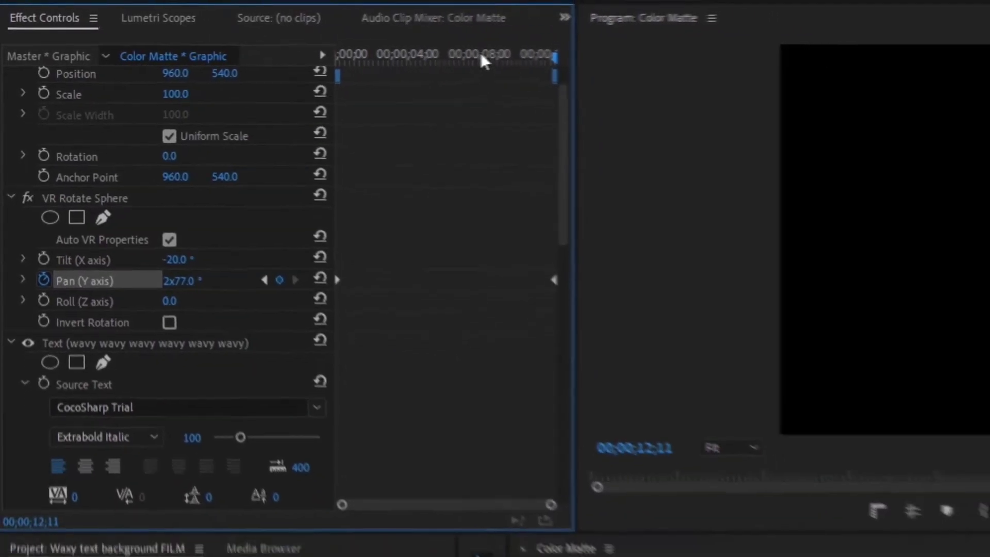
pyautogui.moveTo(559, 58); pyautogui.dragTo(486, 49)
pyautogui.moveTo(316, 58); pyautogui.dragTo(187, 61)
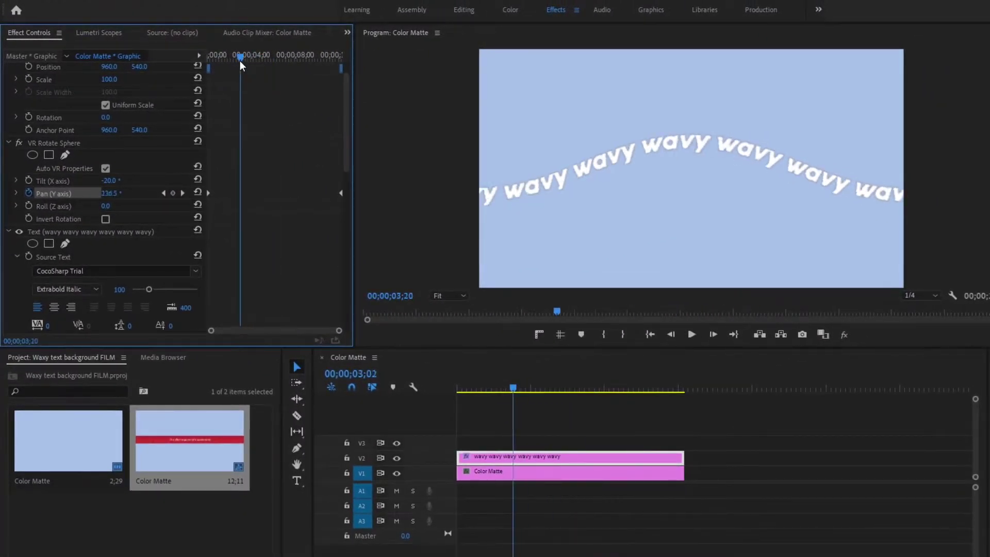
pyautogui.press('space')
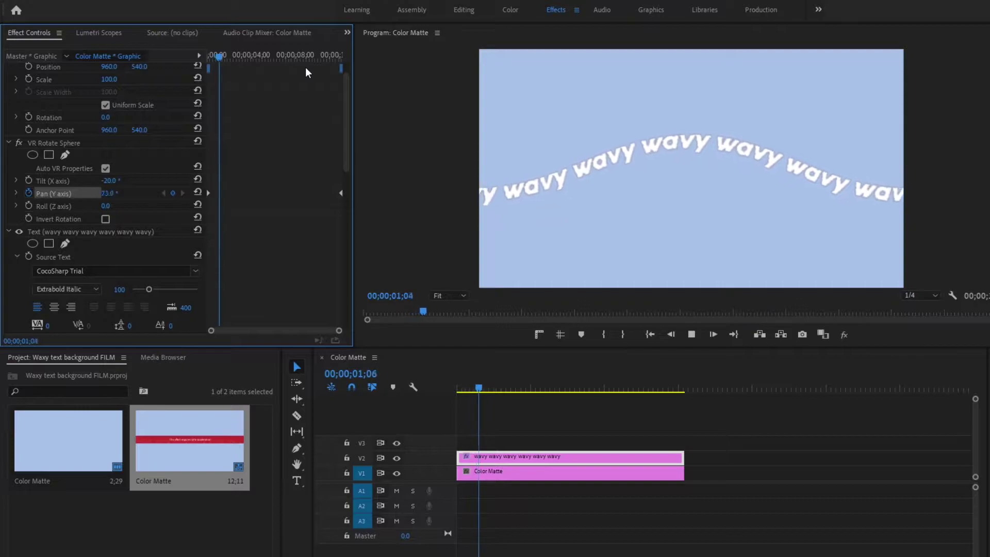
pyautogui.press('space')
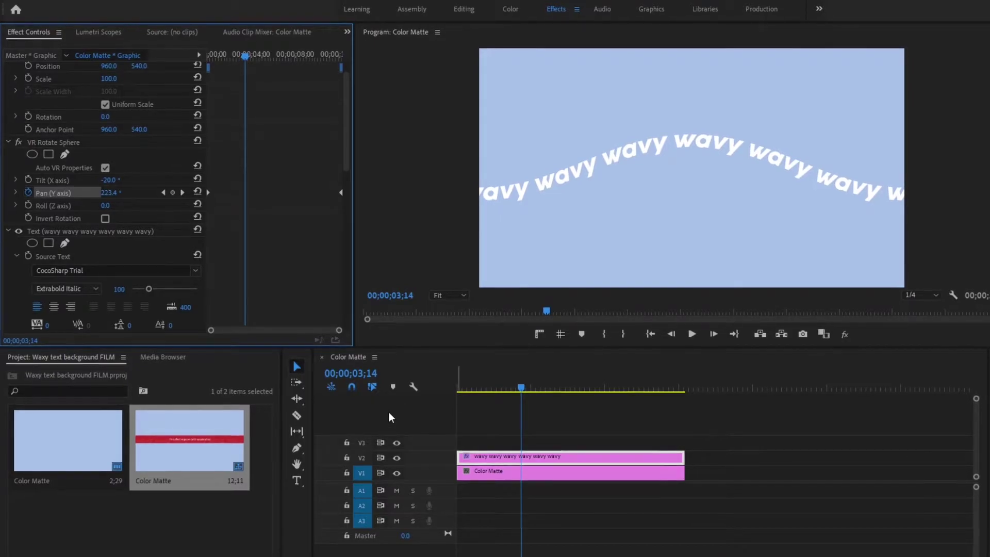
# Add 15 video tracks to the sequence through the Add Tracks dialog
pyautogui.rightClick(411, 299)
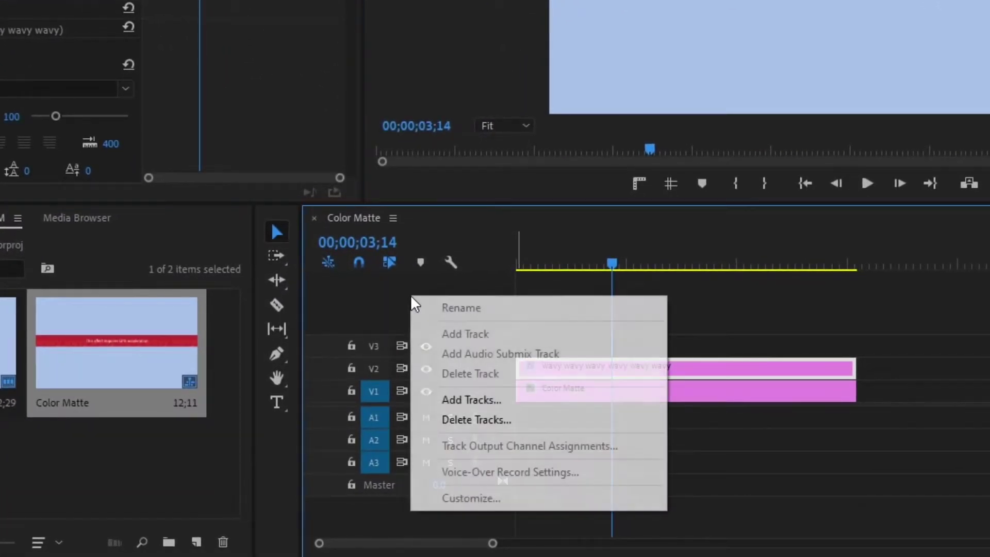
pyautogui.click(451, 397)
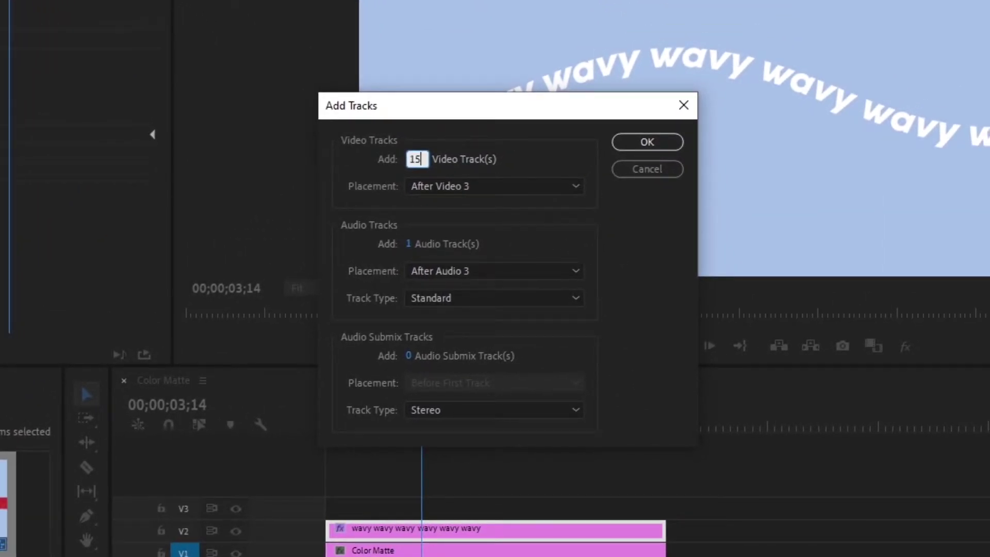
pyautogui.write('15')
pyautogui.click(647, 142)
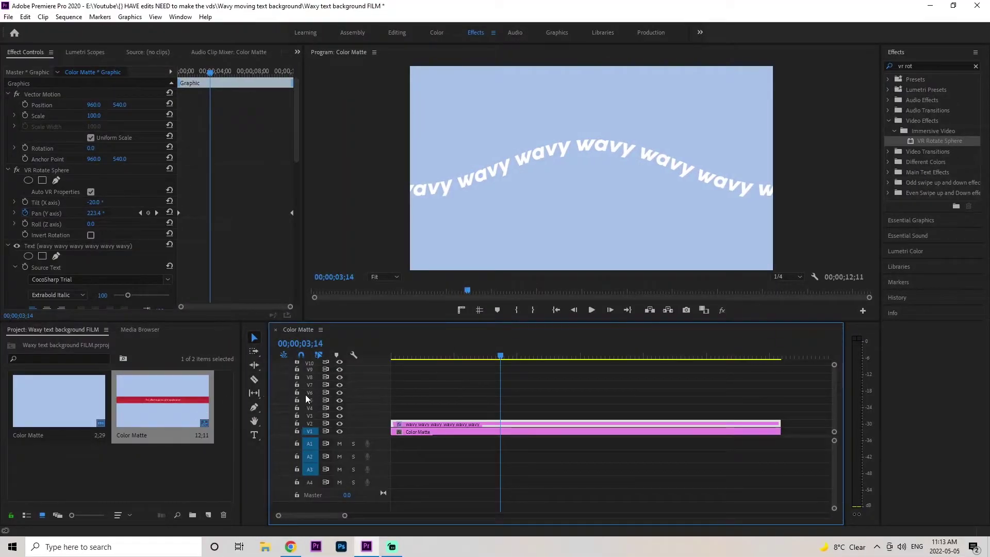
# Search 'transf' and drop the Transform effect onto the wavy text clip
pyautogui.click(922, 66)
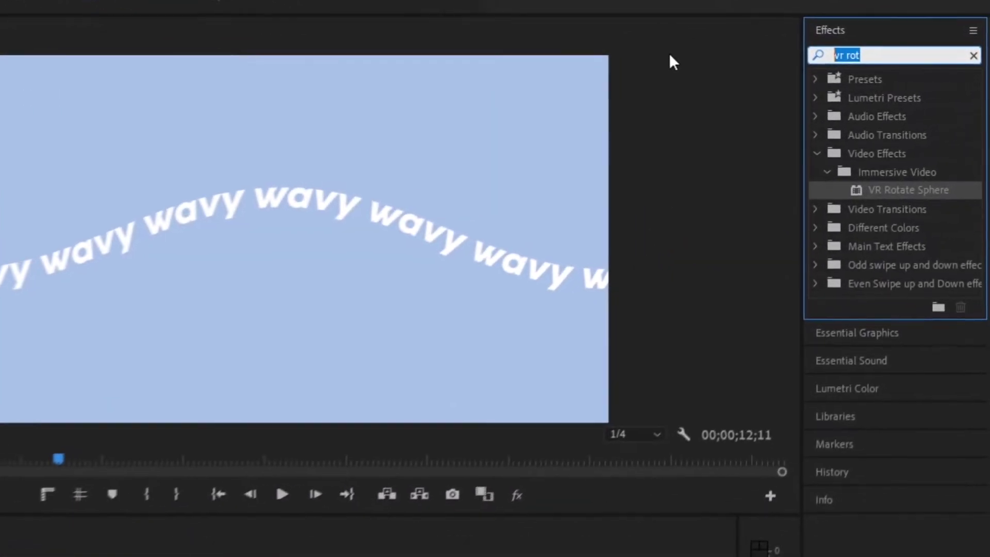
pyautogui.press('BackSpace')
pyautogui.write('transf')
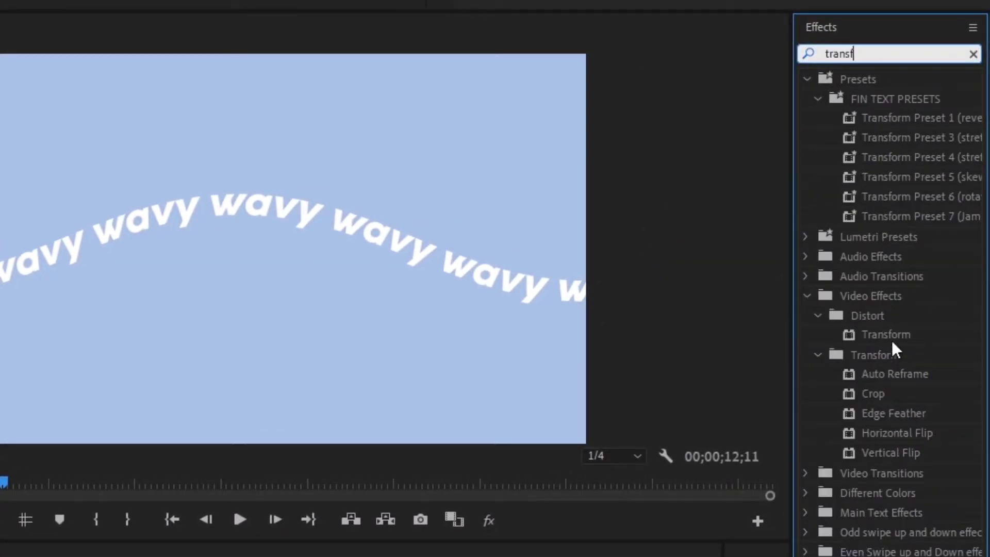
pyautogui.moveTo(886, 335)
pyautogui.mouseDown()
pyautogui.moveTo(871, 372)
pyautogui.moveTo(524, 413)
pyautogui.moveTo(569, 348)
pyautogui.moveTo(667, 356)
pyautogui.mouseUp()
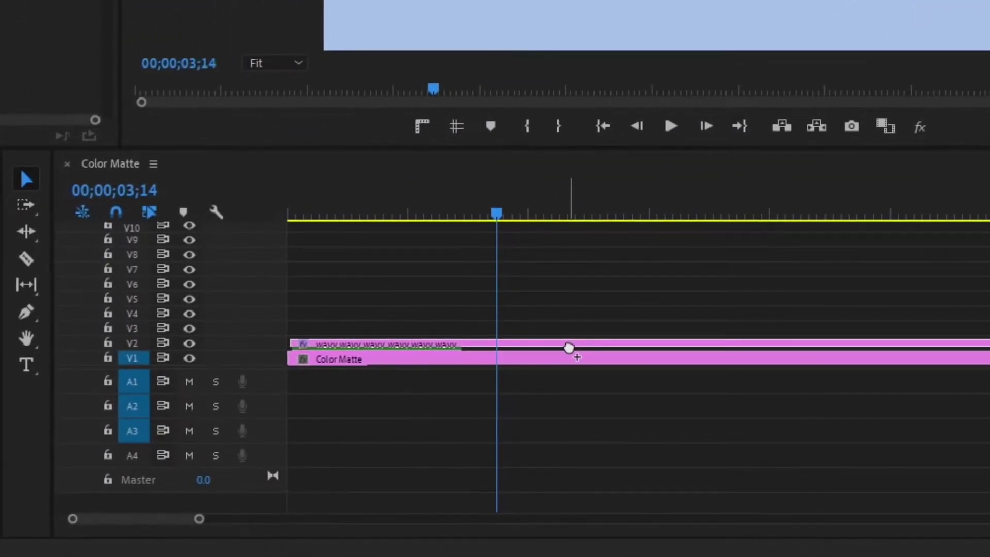
pyautogui.press('Home')
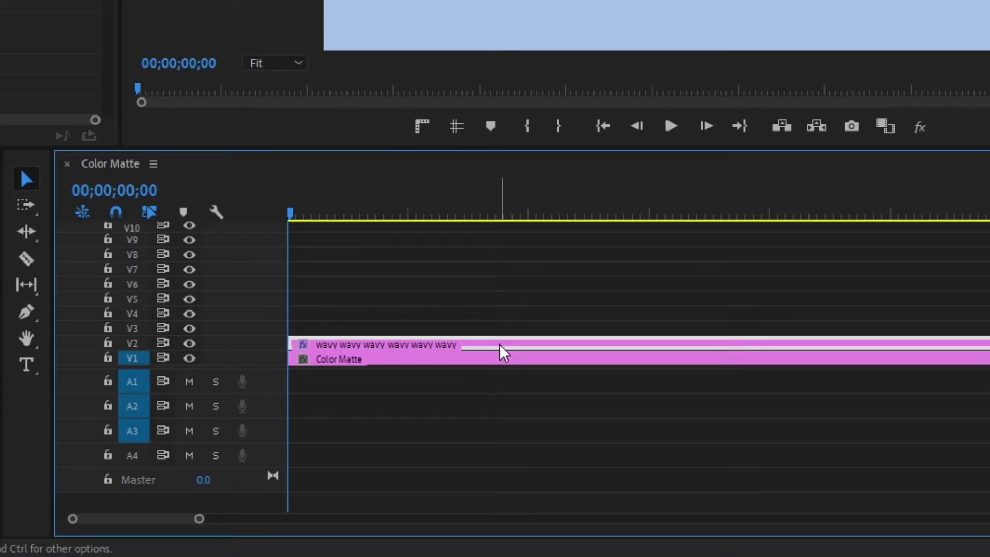
# Copy the text clip onto V3 and set its Transform Position Y to 680
pyautogui.moveTo(499, 343); pyautogui.dragTo(498, 328)
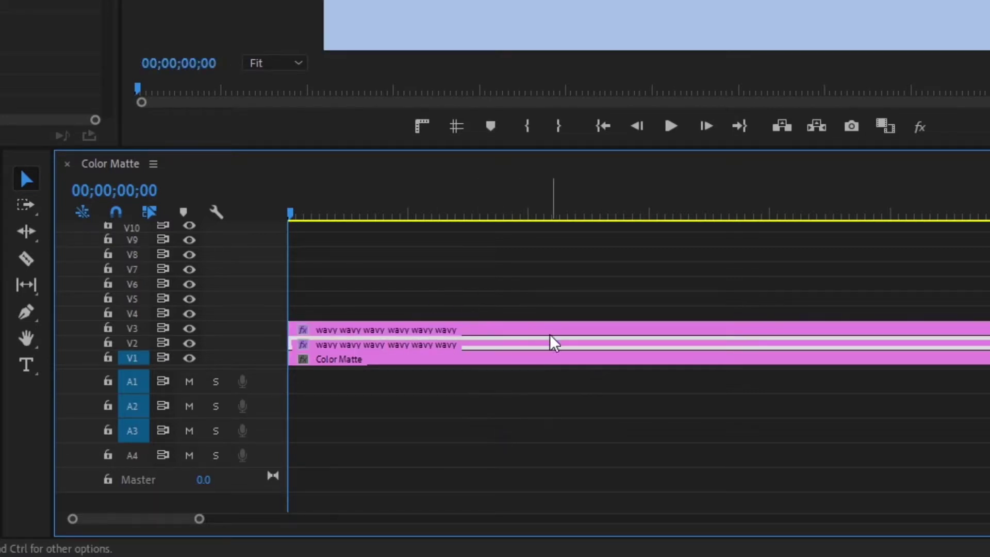
pyautogui.click(520, 330)
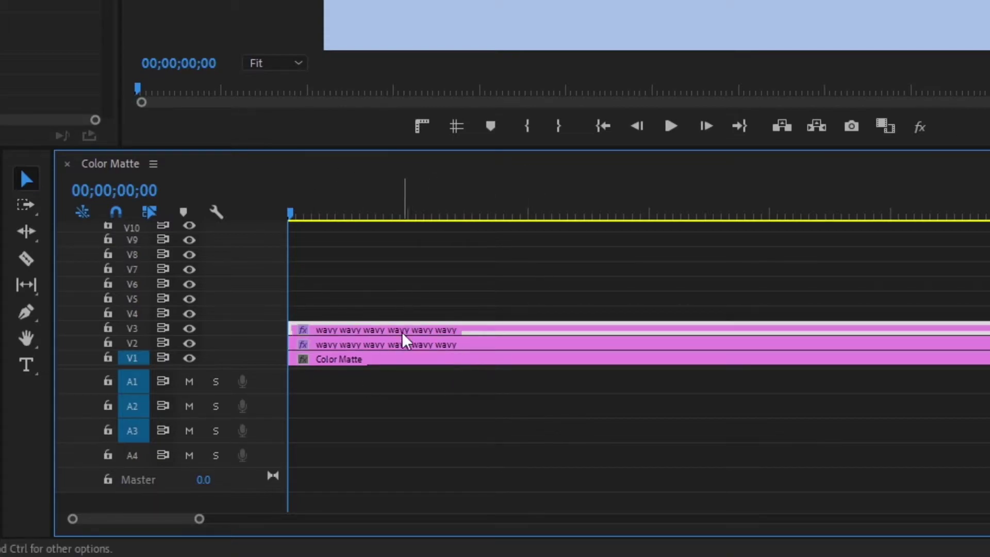
pyautogui.moveTo(417, 331); pyautogui.dragTo(230, 177)
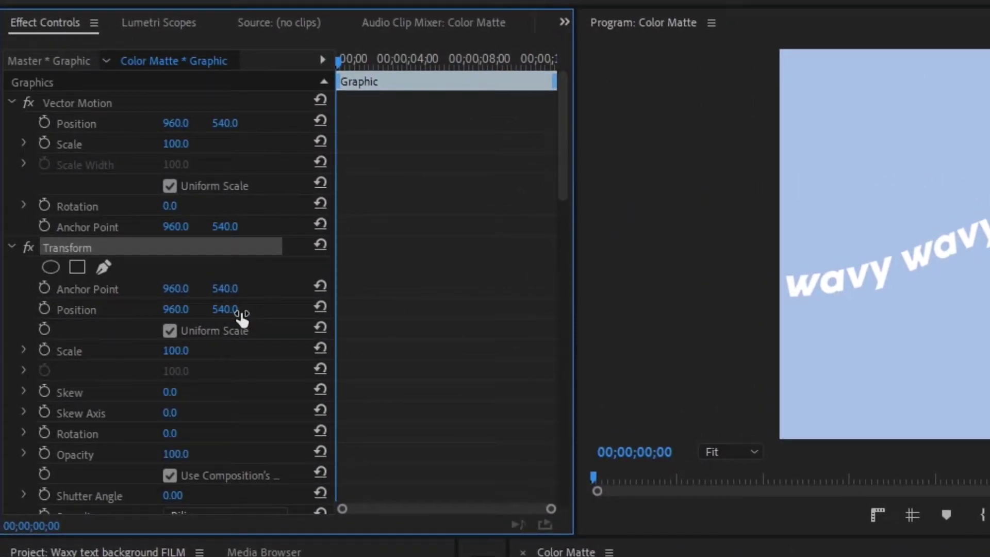
pyautogui.click(238, 311)
pyautogui.write('680')
pyautogui.press('Return')
# Copy the text clip onto V4 and set its Position Y to 820
pyautogui.click(504, 418)
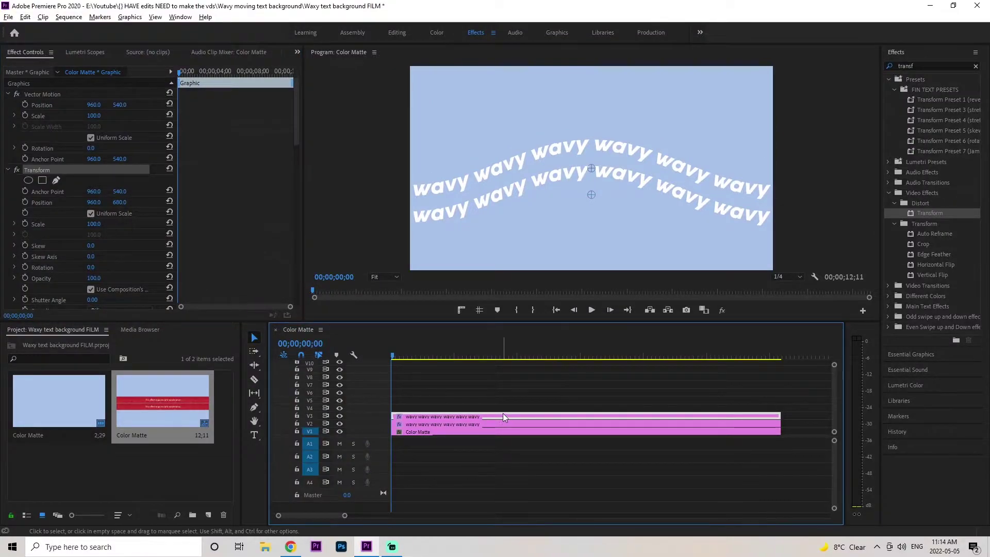
pyautogui.moveTo(504, 418); pyautogui.dragTo(504, 409)
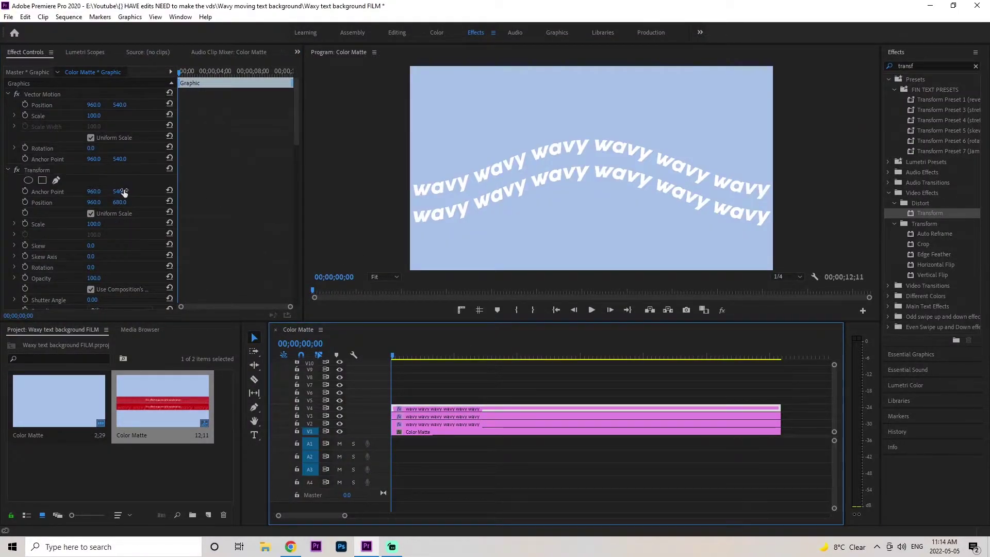
pyautogui.click(120, 202)
pyautogui.write('820')
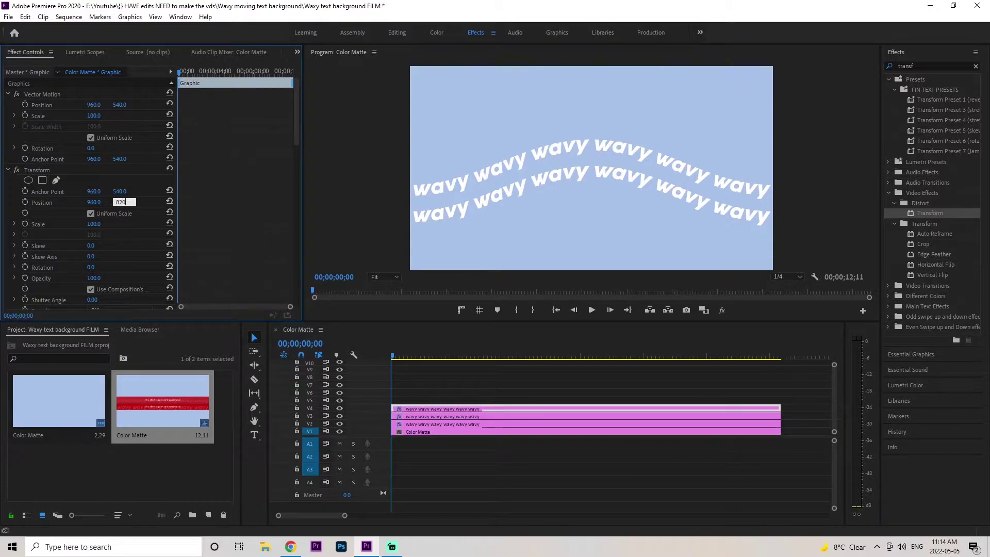
pyautogui.press('Return')
pyautogui.click(494, 407)
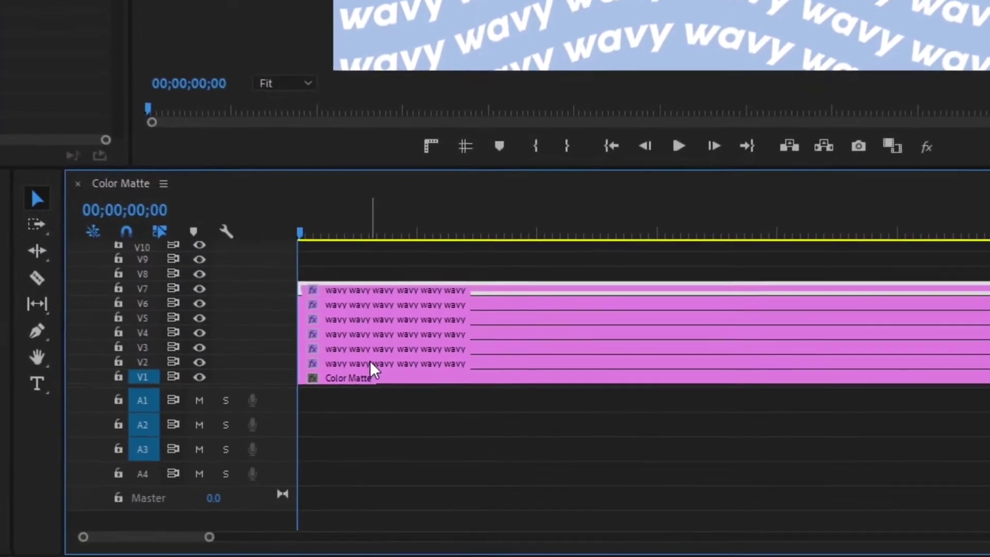
# Copy the V2 text clip upward and place rows higher with Position Y 400 and 260
pyautogui.click(368, 363)
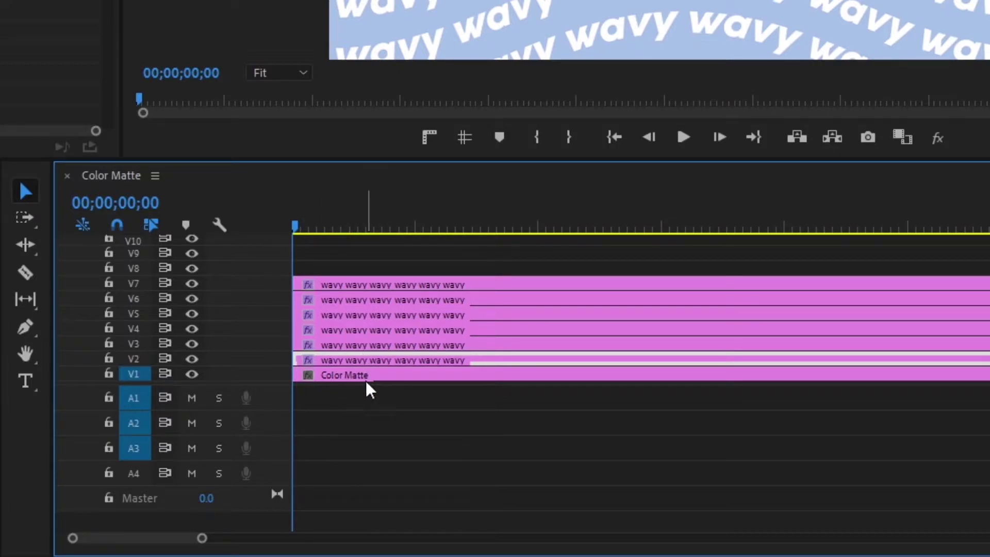
pyautogui.moveTo(393, 357); pyautogui.dragTo(397, 281)
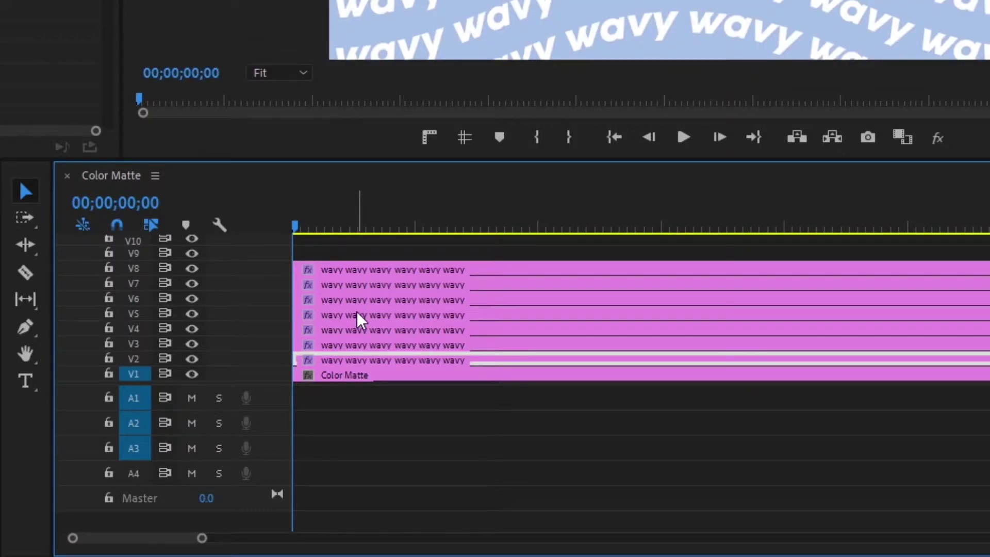
pyautogui.click(463, 270)
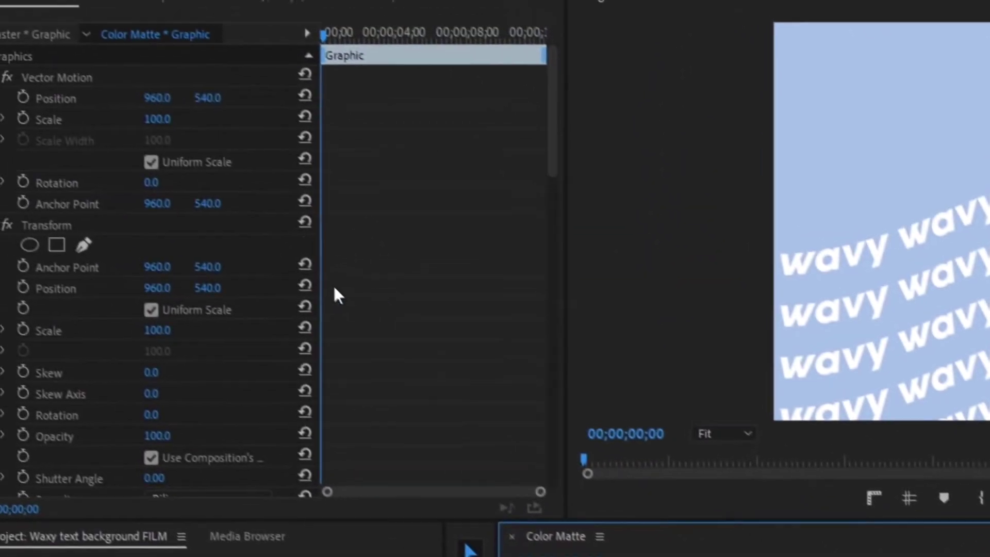
pyautogui.click(215, 286)
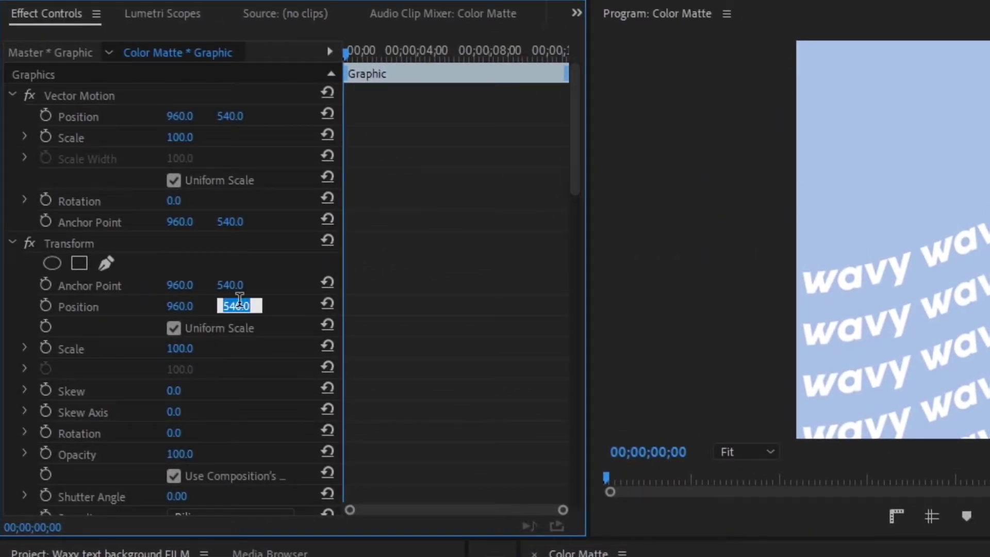
pyautogui.write('40')
pyautogui.press('Return')
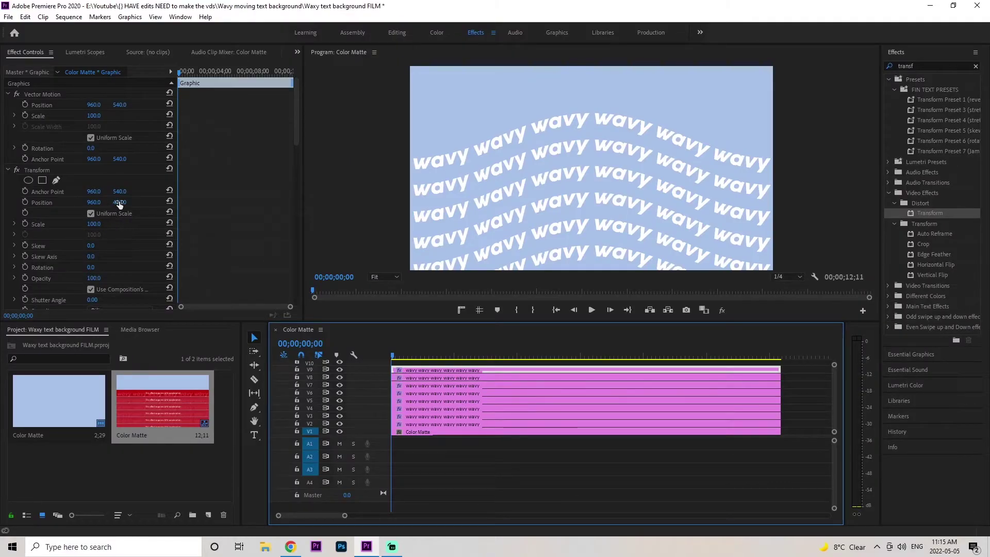
pyautogui.click(119, 202)
pyautogui.write('260')
pyautogui.press('Return')
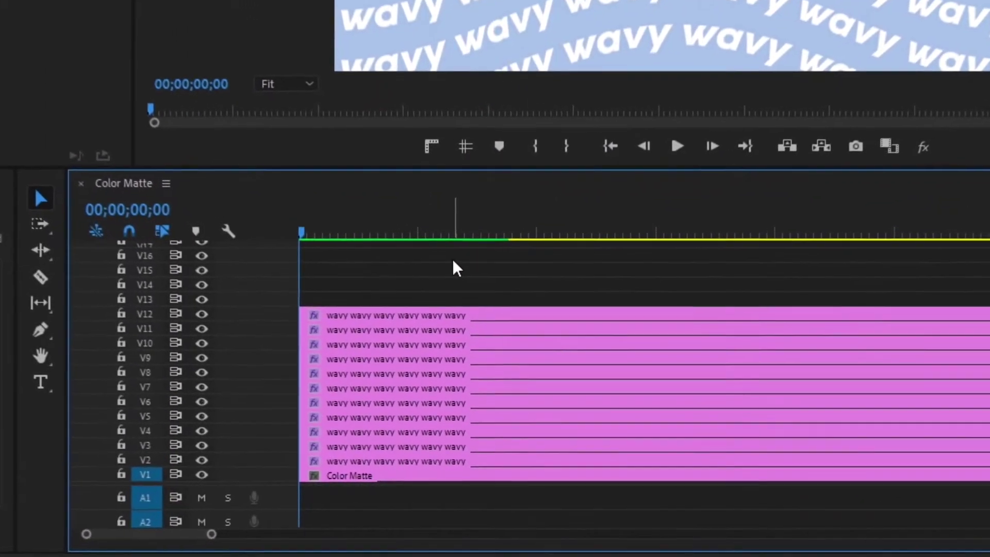
# Move the stacked wavy clips on V3–V12 up to V4–V13, leaving V3 empty
pyautogui.moveTo(469, 350); pyautogui.dragTo(404, 448)
pyautogui.moveTo(345, 419); pyautogui.dragTo(346, 448)
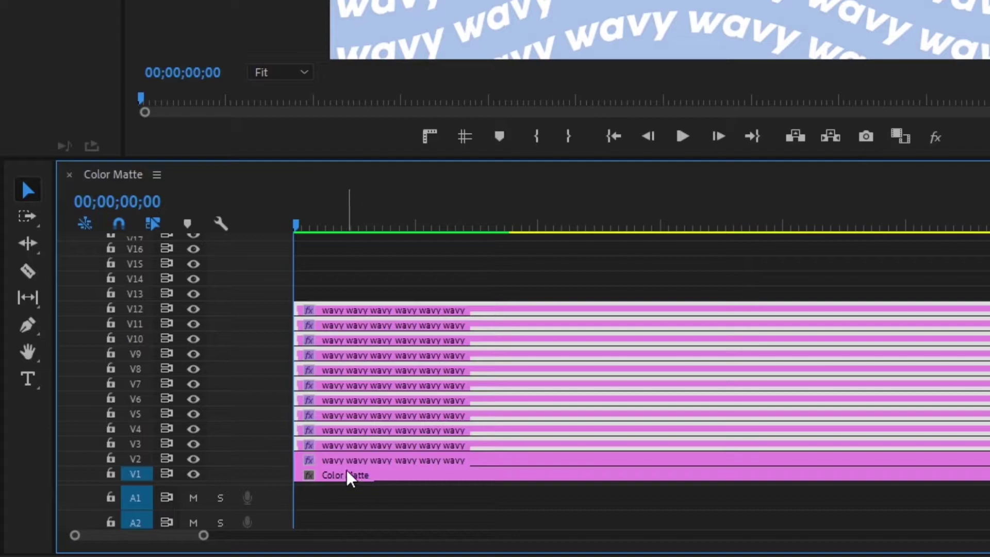
pyautogui.moveTo(391, 306); pyautogui.dragTo(388, 298)
pyautogui.click(310, 437)
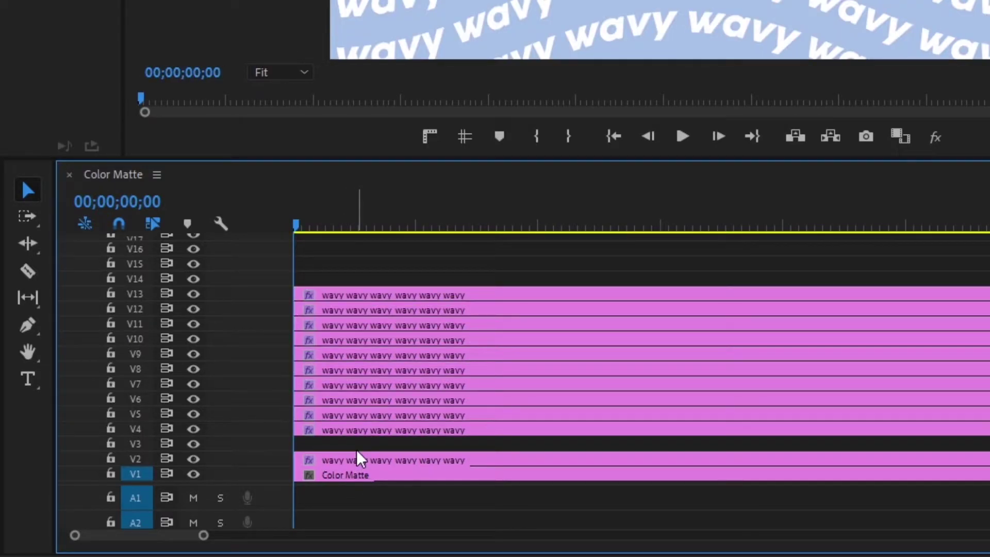
# Create an adjustment layer, place it on track V3 and stretch it to the text clips' length
pyautogui.click(196, 533)
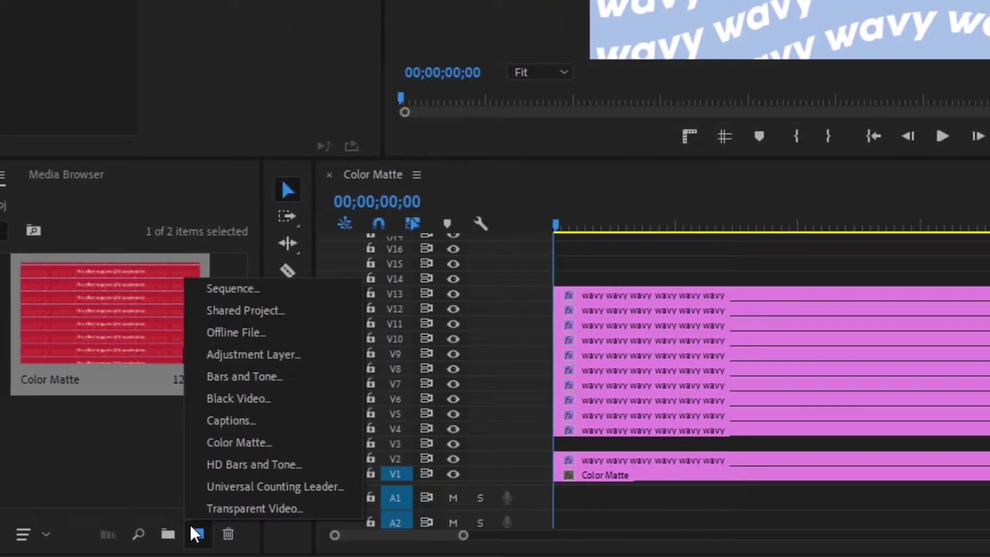
pyautogui.click(256, 356)
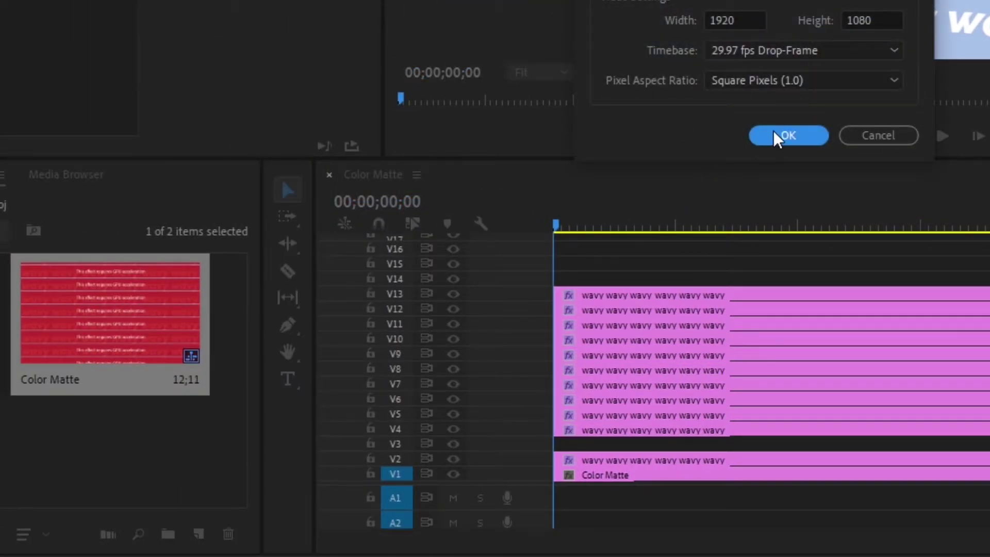
pyautogui.click(787, 135)
pyautogui.moveTo(172, 313); pyautogui.dragTo(541, 447)
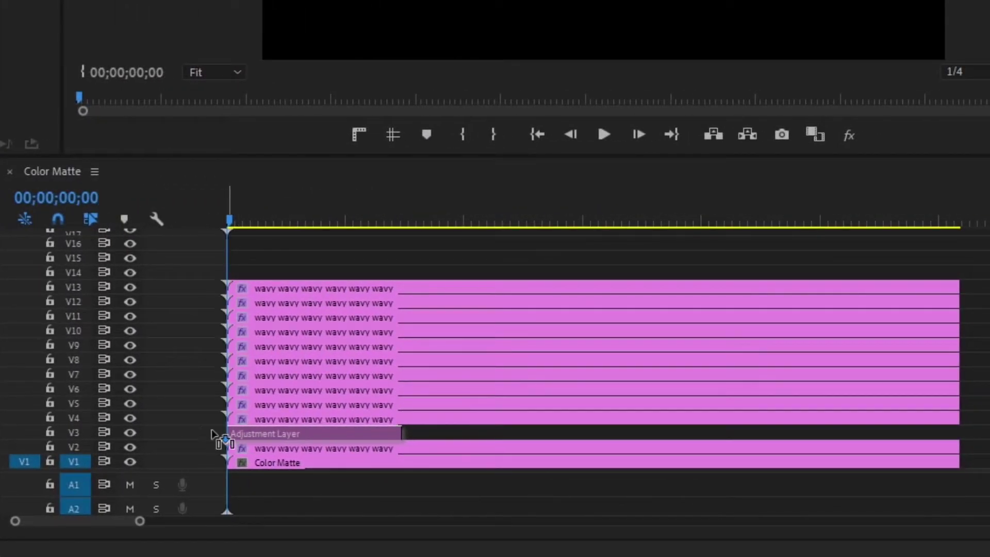
pyautogui.moveTo(217, 436); pyautogui.dragTo(219, 436)
pyautogui.moveTo(403, 433); pyautogui.dragTo(974, 450)
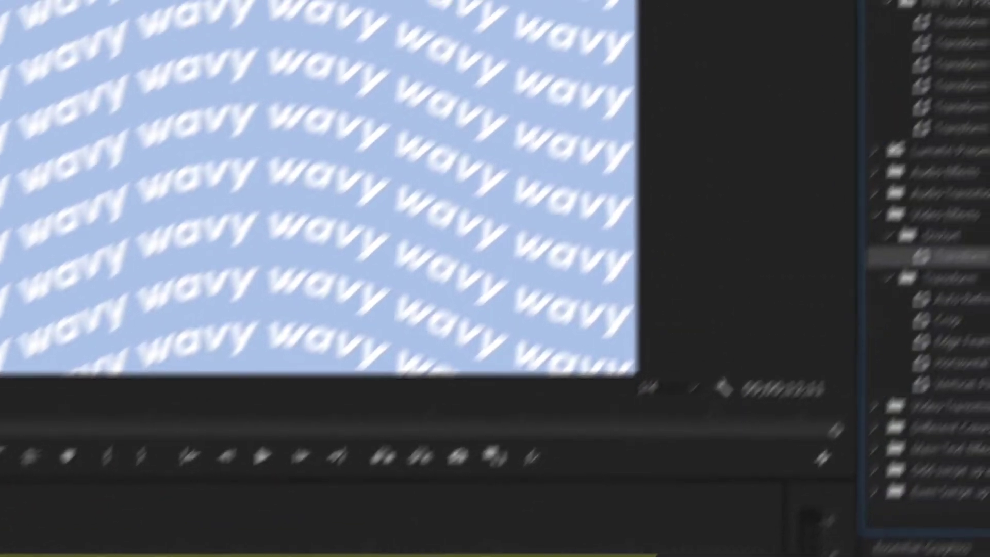
# Apply VR Chromatic Aberrations to the adjustment layer with Point of Interest X at 1850
pyautogui.write('chro')
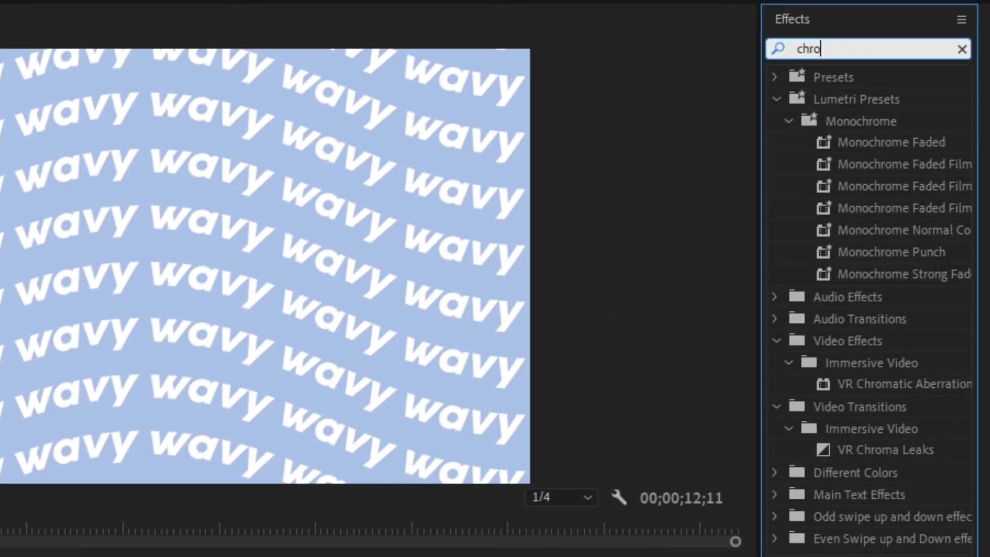
pyautogui.doubleClick(898, 384)
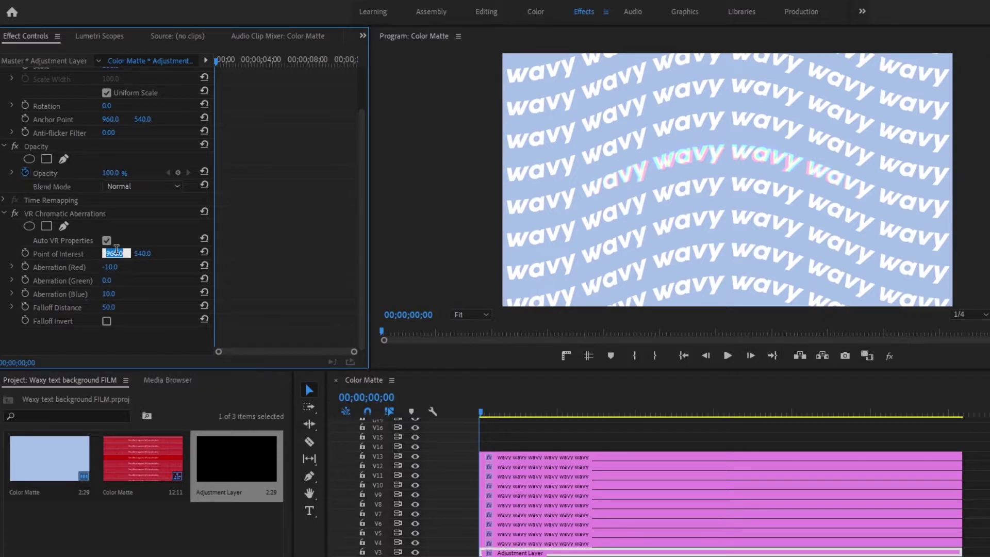
pyautogui.press('Return')
pyautogui.moveTo(219, 59)
pyautogui.mouseDown()
pyautogui.moveTo(256, 64)
pyautogui.moveTo(216, 62)
pyautogui.mouseUp()
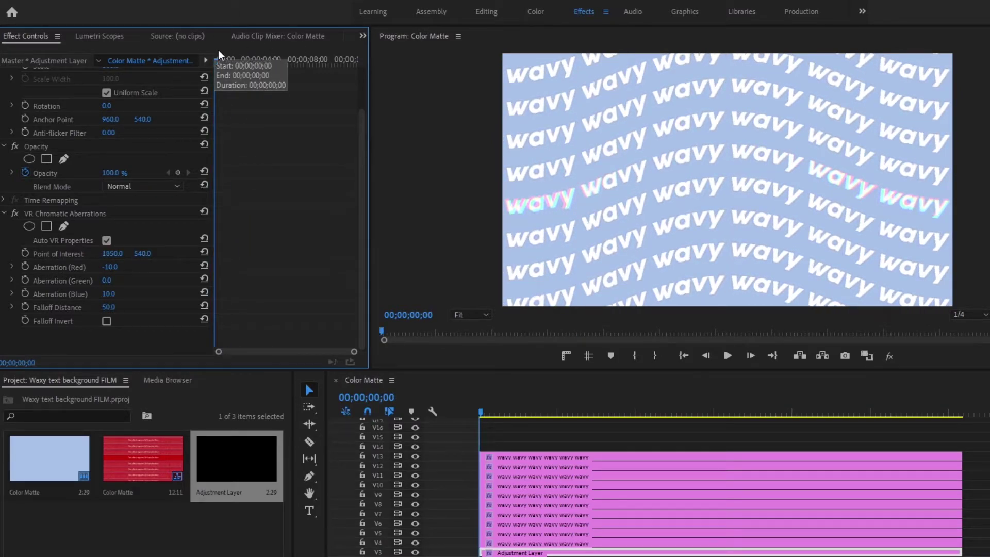
# Keyframe the Point of Interest X from 1850 to about 3847.8, nudging the end keyframe slightly earlier
pyautogui.click(25, 252)
pyautogui.moveTo(227, 63); pyautogui.dragTo(251, 69)
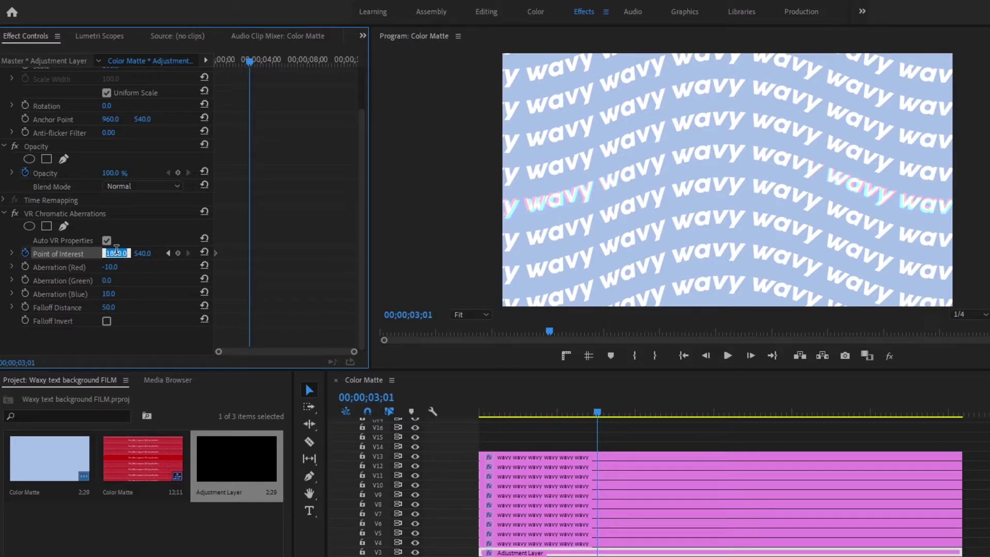
pyautogui.moveTo(116, 254); pyautogui.dragTo(234, 197)
pyautogui.click(217, 61)
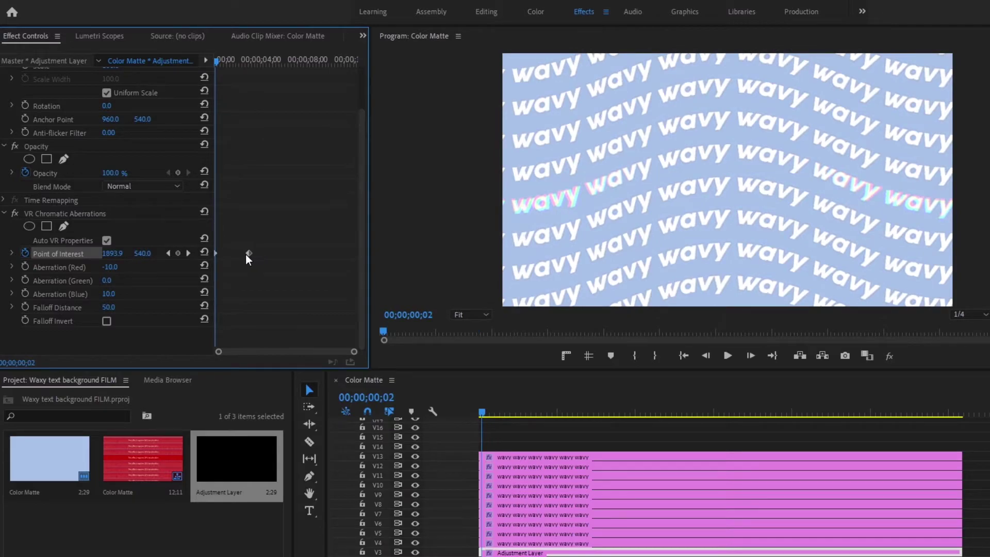
pyautogui.moveTo(248, 252); pyautogui.dragTo(235, 252)
# Play back the aberration sweep from the start to check the animated value
pyautogui.moveTo(226, 61); pyautogui.dragTo(237, 66)
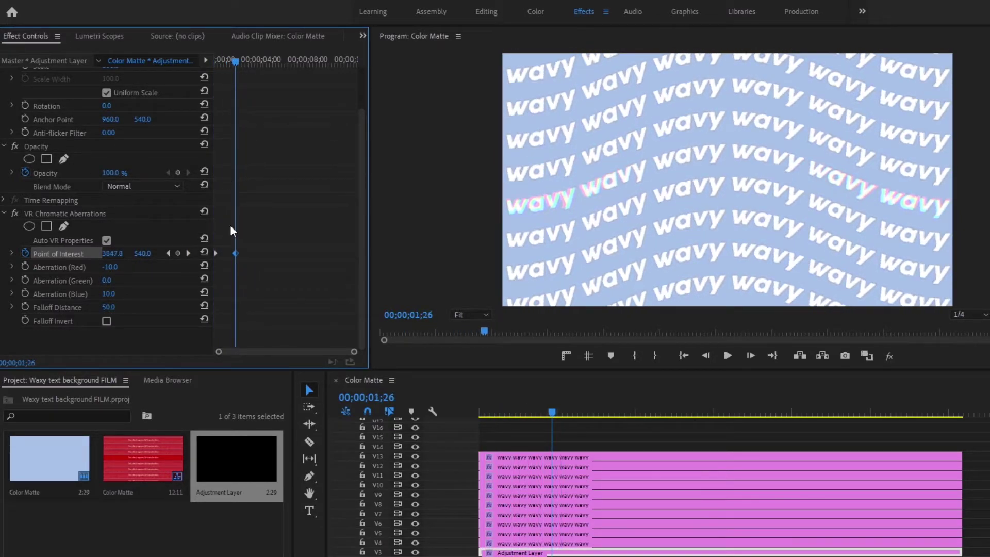
pyautogui.press('Home')
pyautogui.press('space')
pyautogui.press('space')
pyautogui.press('Home')
pyautogui.moveTo(354, 352); pyautogui.dragTo(325, 352)
pyautogui.scroll(5, 340, 359)
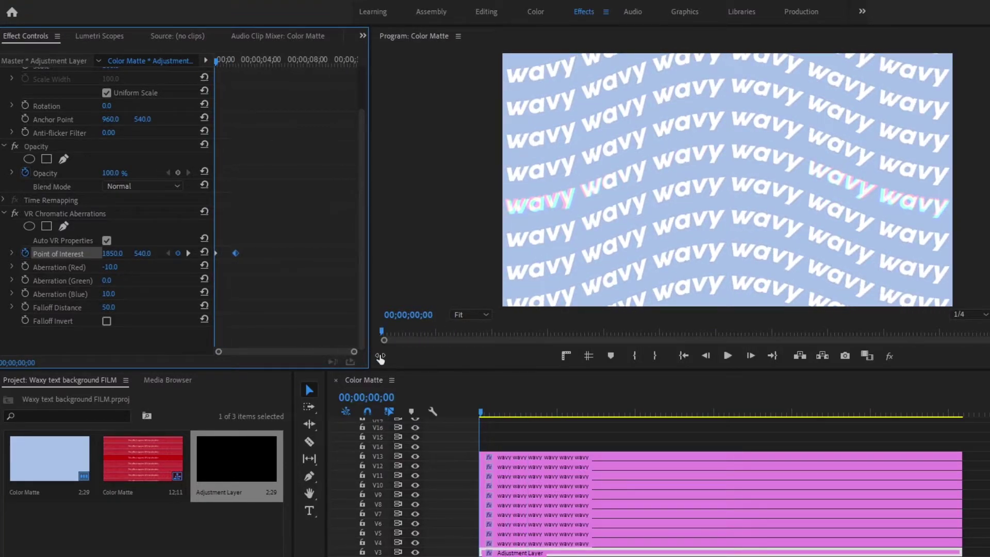
pyautogui.scroll(1, 340, 359)
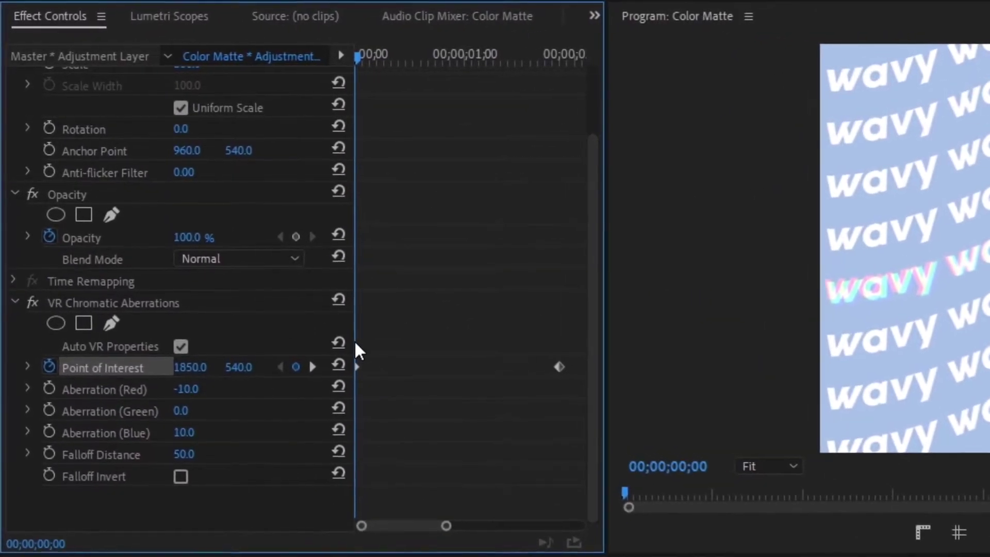
# Keyframe the adjustment layer's opacity at 0% at 00;00 and 100% at 00;10
pyautogui.press('space')
pyautogui.press('Home')
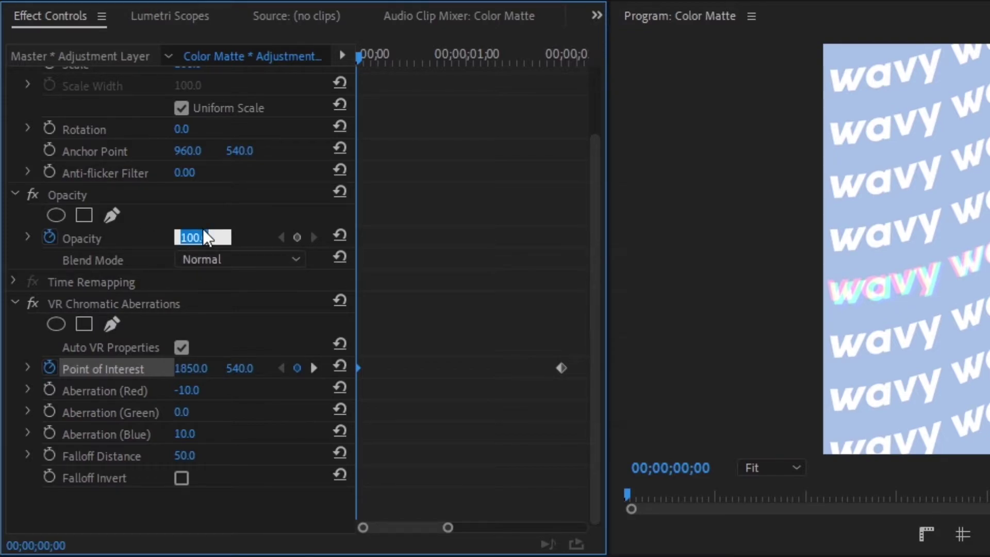
pyautogui.write('0')
pyautogui.press('Return')
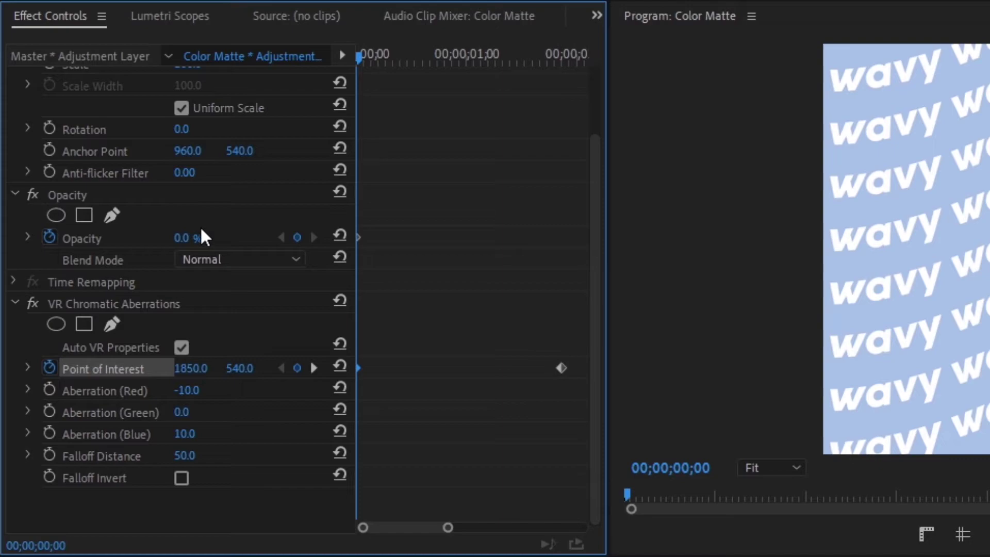
pyautogui.press('space')
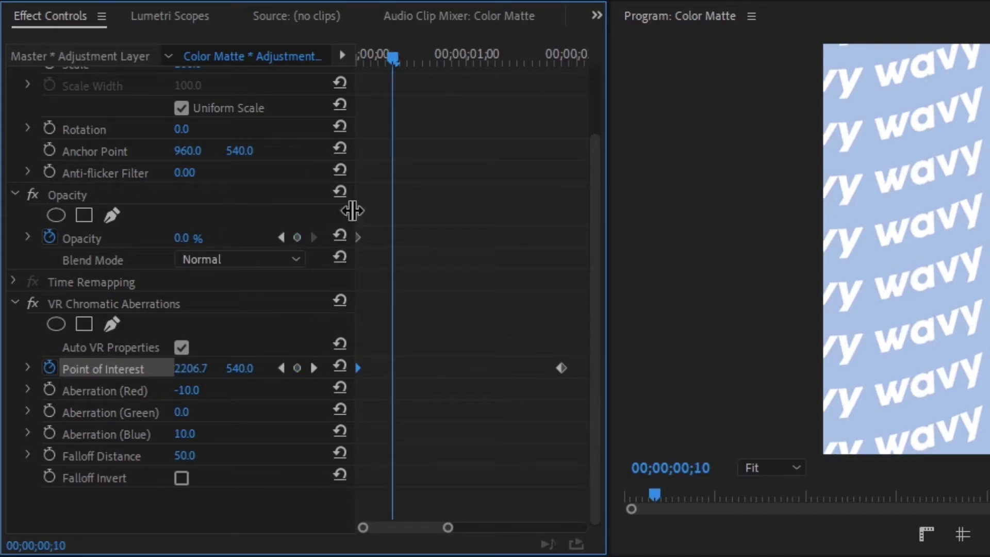
pyautogui.click(202, 233)
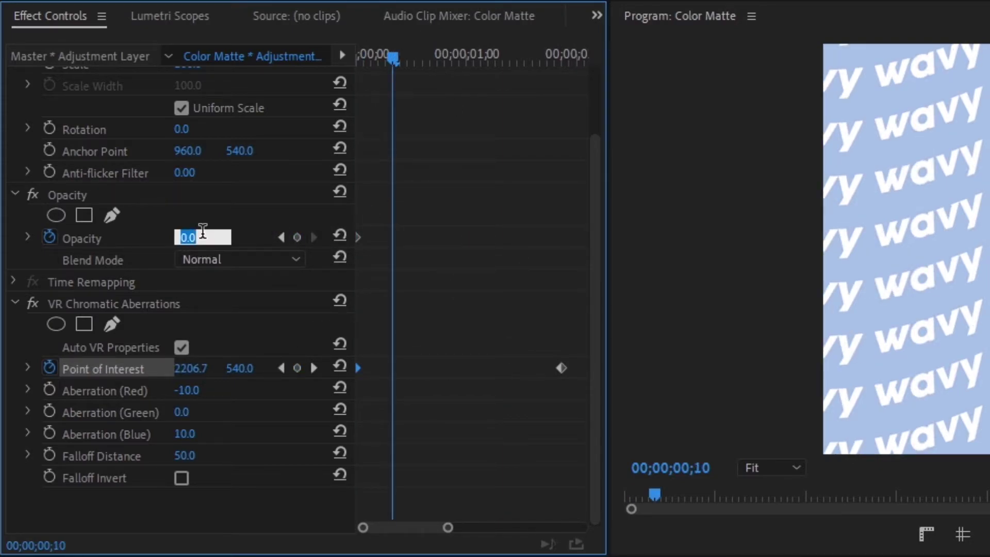
pyautogui.write('100')
pyautogui.press('Return')
# Hold 100% opacity with a keyframe at 01;15, then set 0% at 01;26
pyautogui.moveTo(531, 58); pyautogui.dragTo(519, 77)
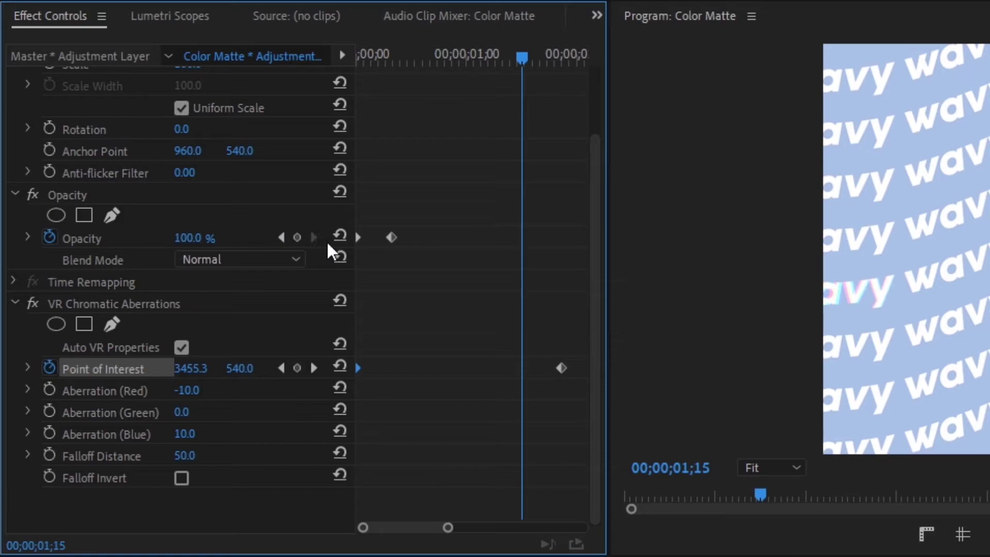
pyautogui.click(297, 238)
pyautogui.moveTo(522, 58); pyautogui.dragTo(562, 72)
pyautogui.click(201, 237)
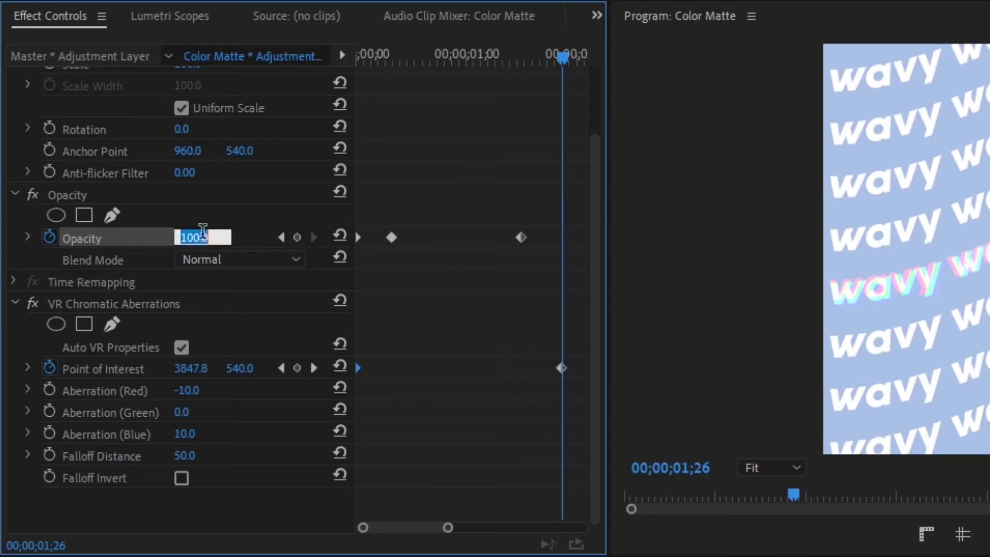
pyautogui.write('0')
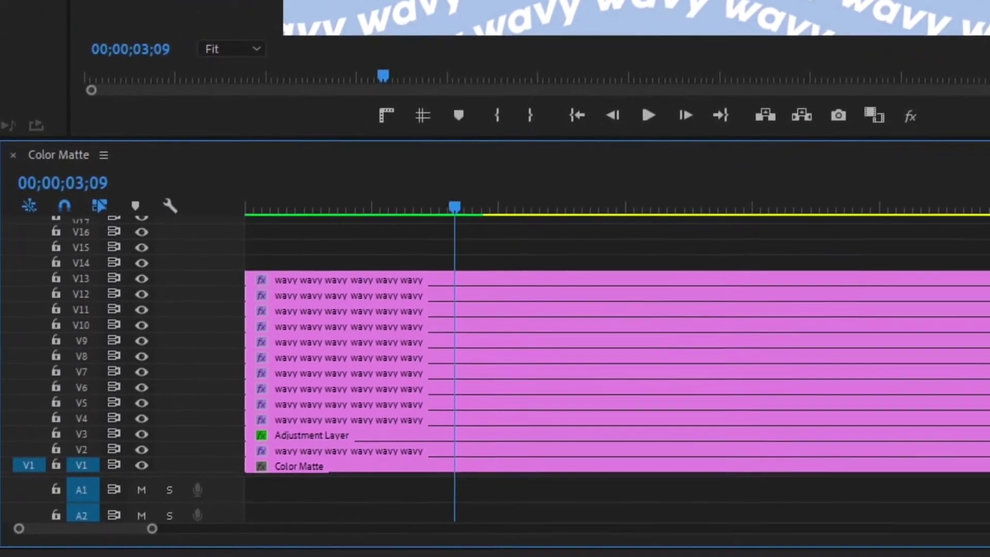
# Shift the V11–V13 wavy clips up one track and Alt-drag an Adjustment Layer copy onto V11
pyautogui.moveTo(288, 283); pyautogui.dragTo(331, 329)
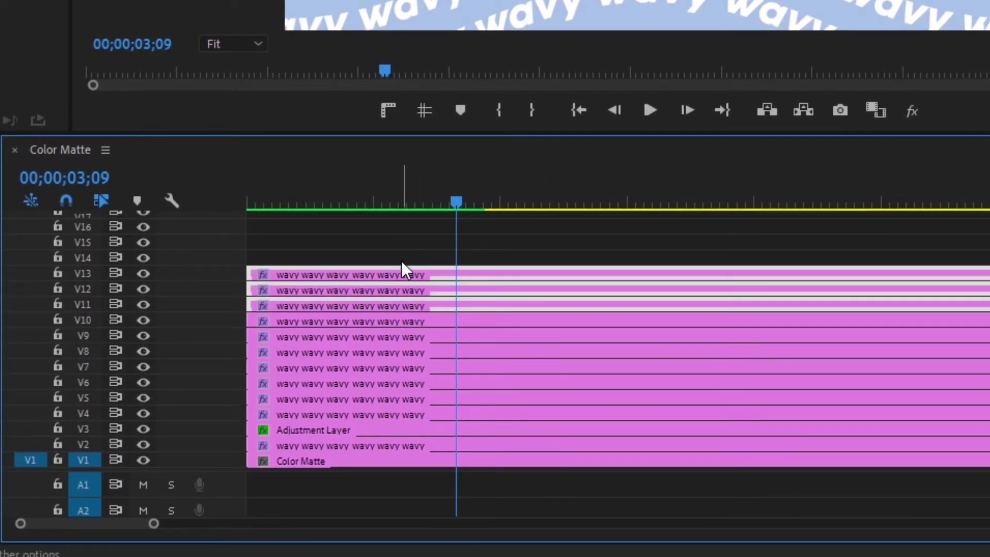
pyautogui.moveTo(431, 273); pyautogui.dragTo(431, 260)
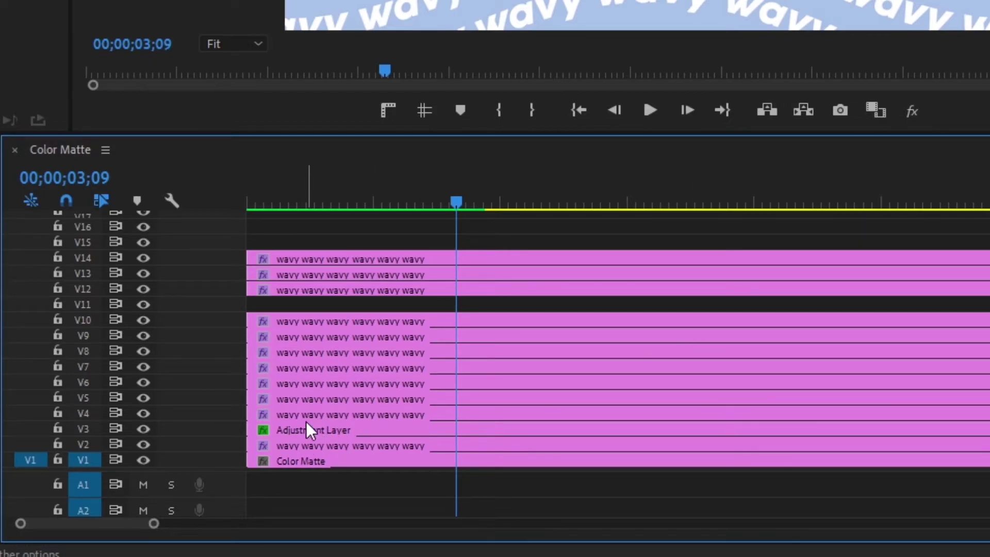
pyautogui.moveTo(301, 431); pyautogui.dragTo(295, 309)
pyautogui.click(309, 201)
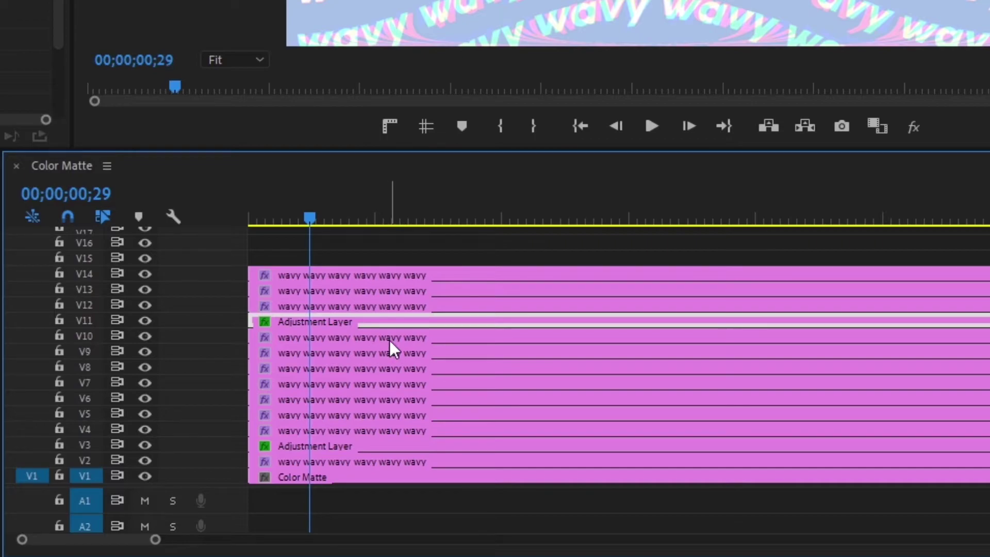
# Nest the V10 wavy clip and V11 adjustment layer as Nested Sequence 07
pyautogui.click(473, 340)
pyautogui.rightClick(484, 338)
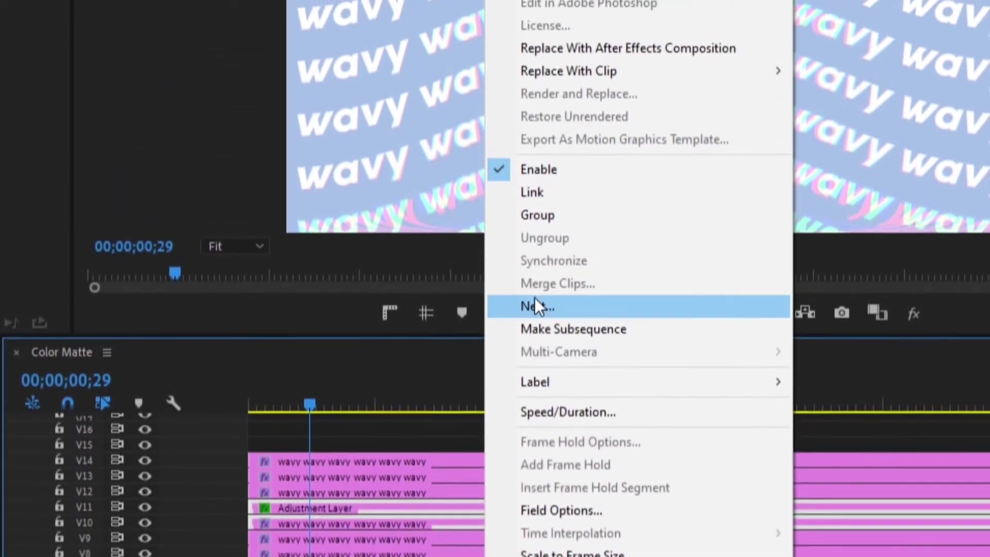
pyautogui.click(534, 304)
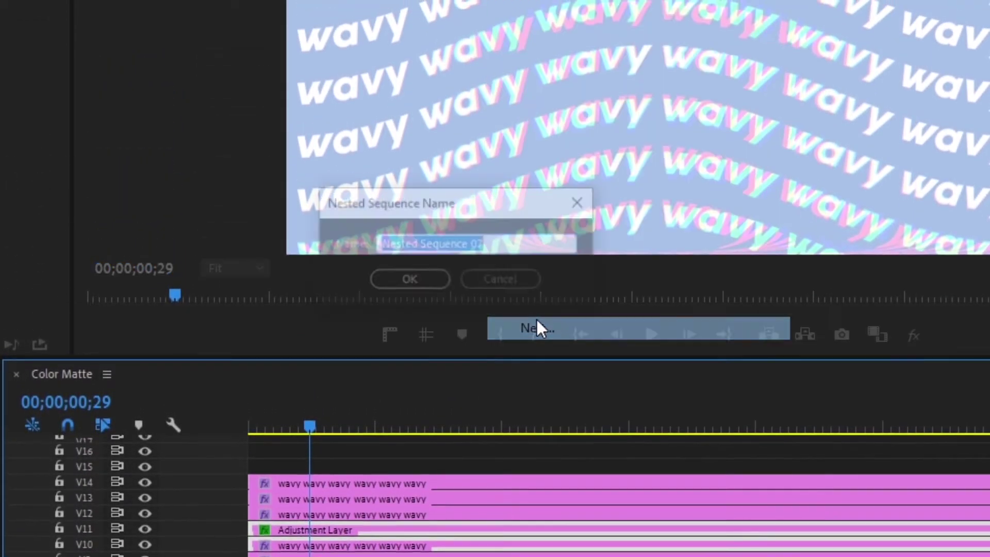
pyautogui.click(415, 283)
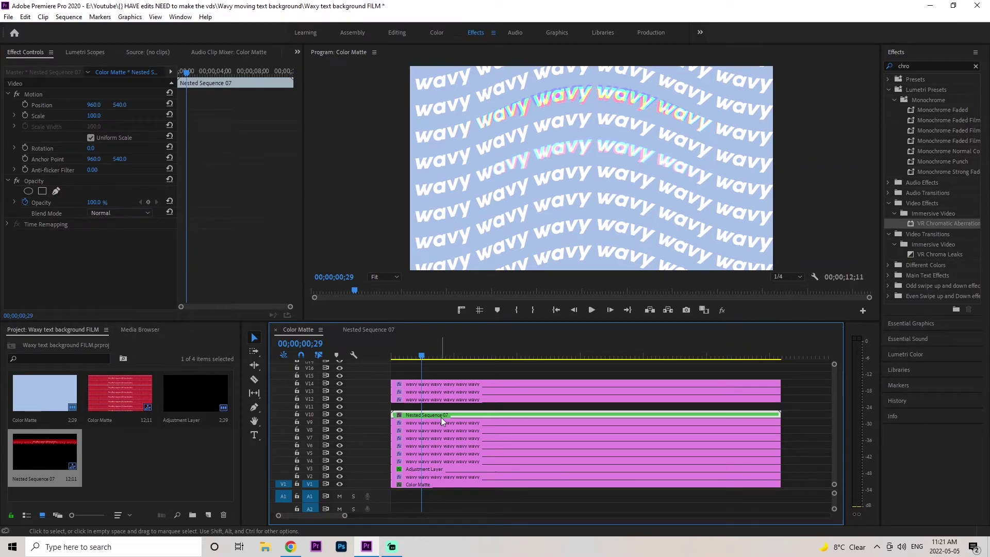
pyautogui.doubleClick(441, 417)
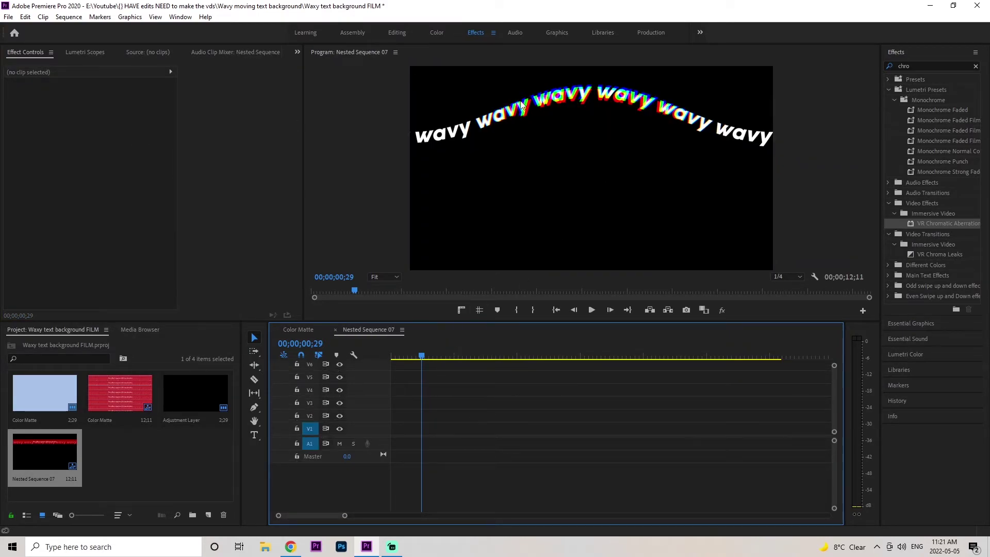
# Inside Nested Sequence 07, move the Adjustment Layer to start at 00;00;02;00, then return to Color Matte
pyautogui.scroll(5, 487, 392)
pyautogui.moveTo(421, 356); pyautogui.dragTo(450, 345)
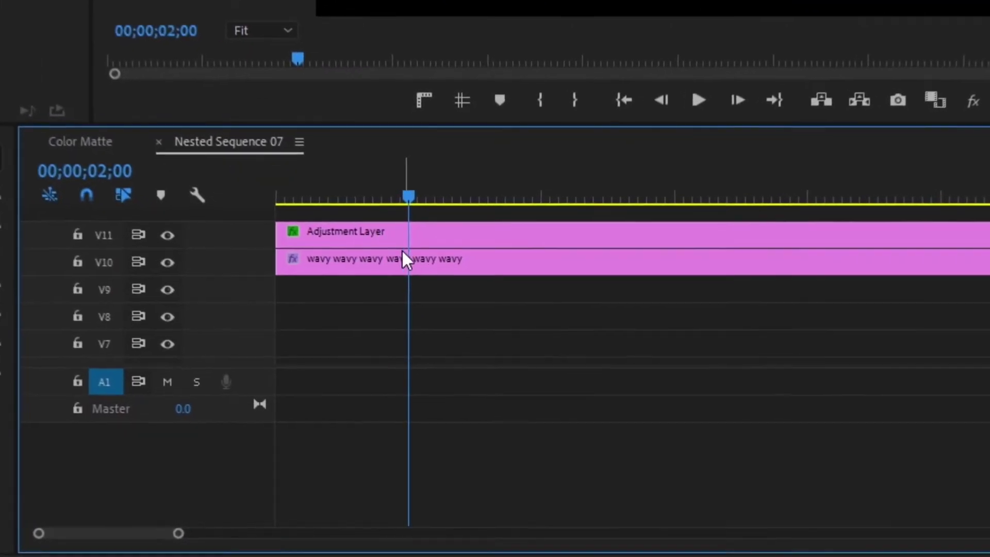
pyautogui.moveTo(323, 224); pyautogui.dragTo(471, 238)
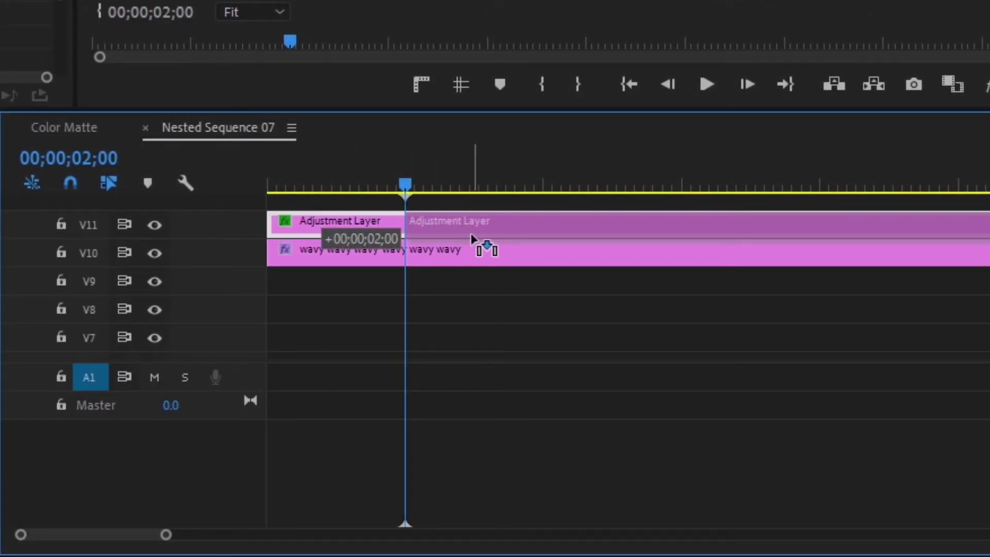
pyautogui.moveTo(402, 183); pyautogui.dragTo(240, 168)
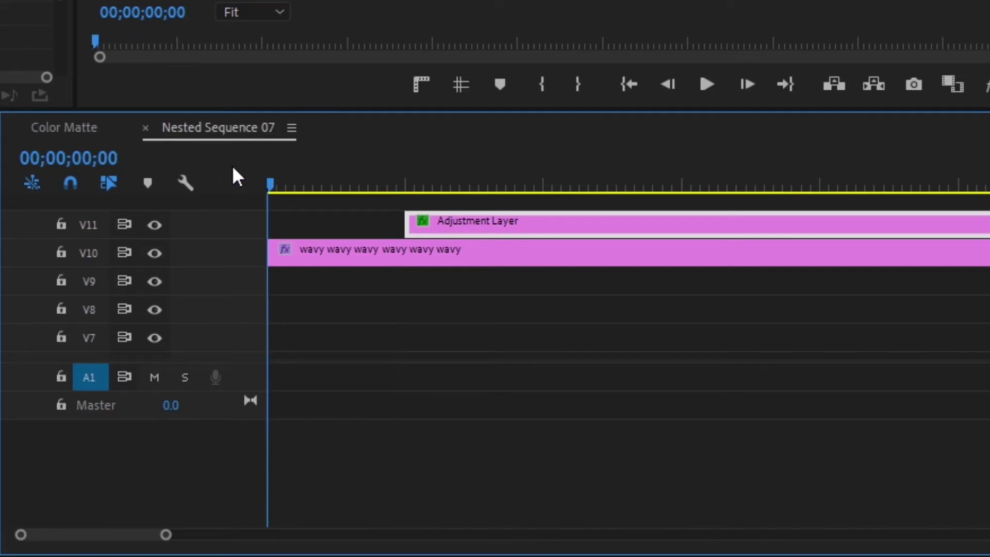
pyautogui.click(80, 126)
pyautogui.moveTo(335, 186); pyautogui.dragTo(268, 186)
pyautogui.click(974, 450)
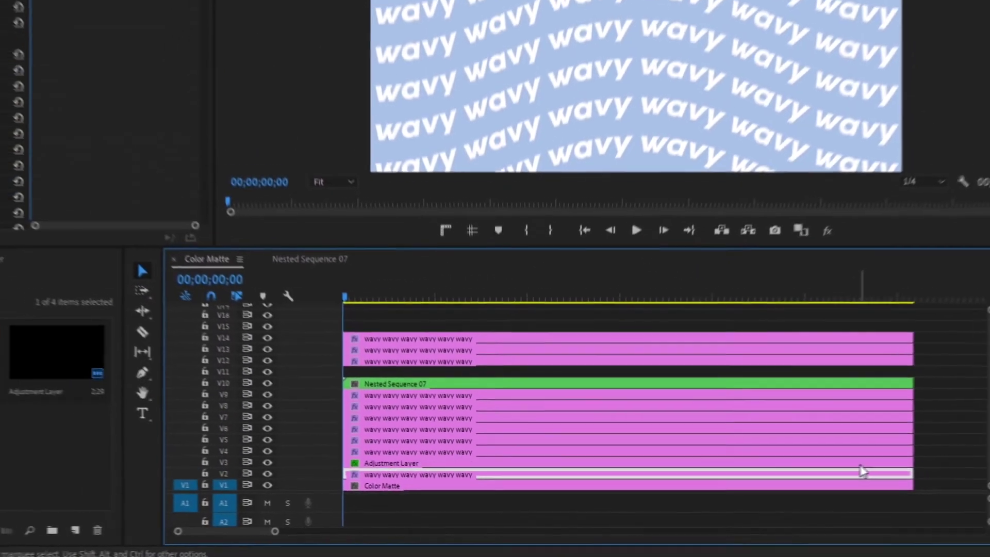
# Nest the V3 Adjustment Layer and V2 wavy clip into Nested Sequence 08
pyautogui.click(449, 464)
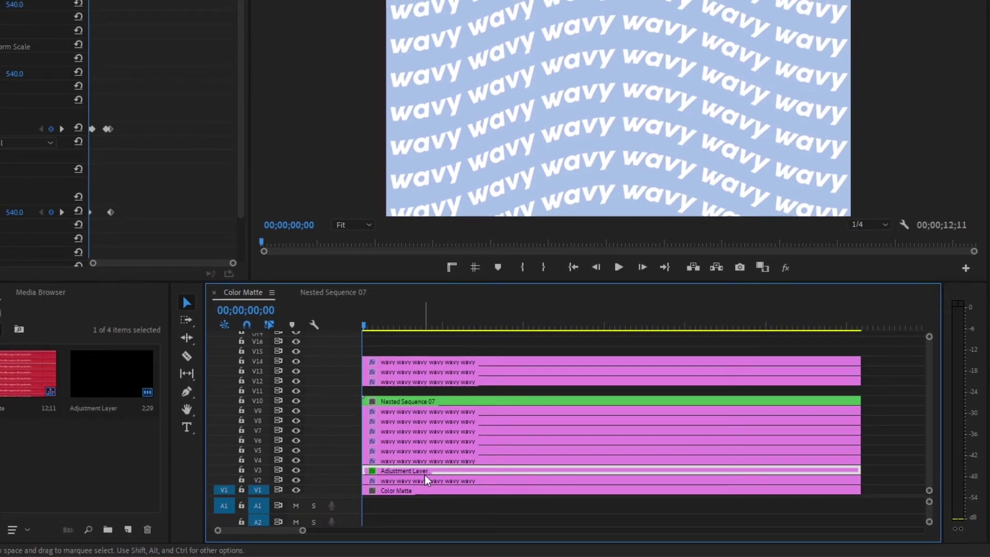
pyautogui.keyDown('shift'); pyautogui.click(500, 479); pyautogui.keyUp('shift')
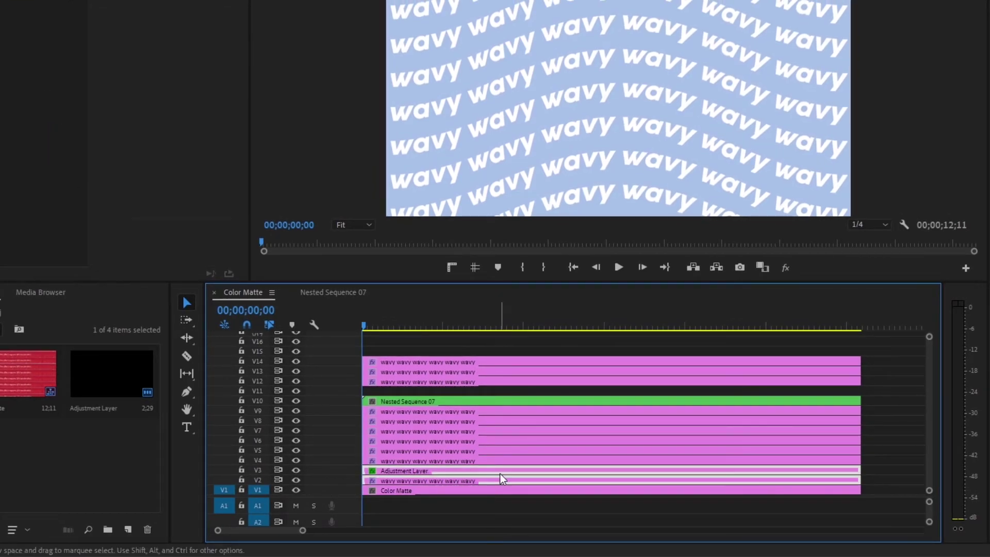
pyautogui.rightClick(501, 471)
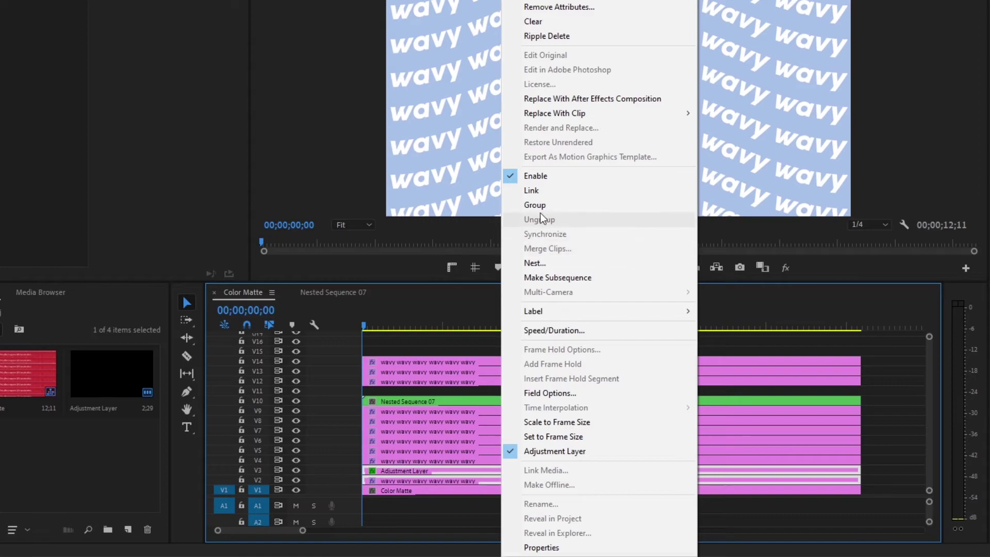
pyautogui.click(538, 264)
pyautogui.press('Return')
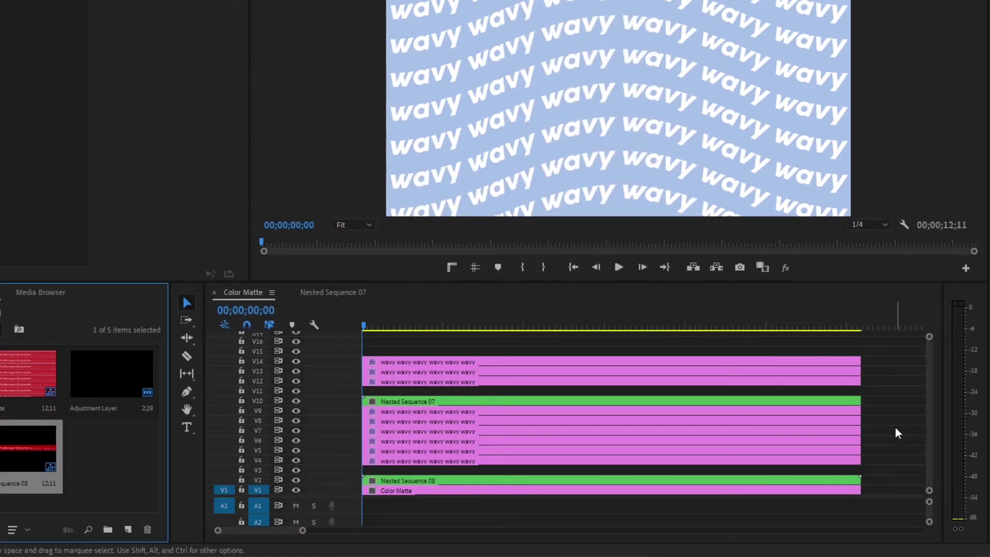
pyautogui.moveTo(364, 325); pyautogui.dragTo(609, 293)
# Move Nested Sequence 07 and the three wavy clips up one track, emptying V7
pyautogui.click(687, 390)
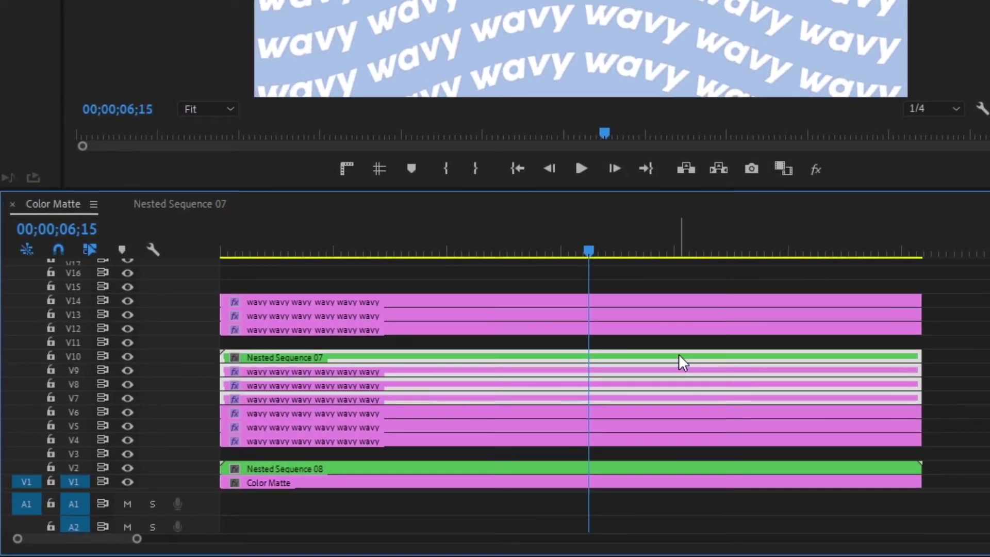
pyautogui.moveTo(683, 362)
pyautogui.mouseDown()
pyautogui.moveTo(685, 347)
pyautogui.moveTo(734, 342)
pyautogui.mouseUp()
pyautogui.click(957, 381)
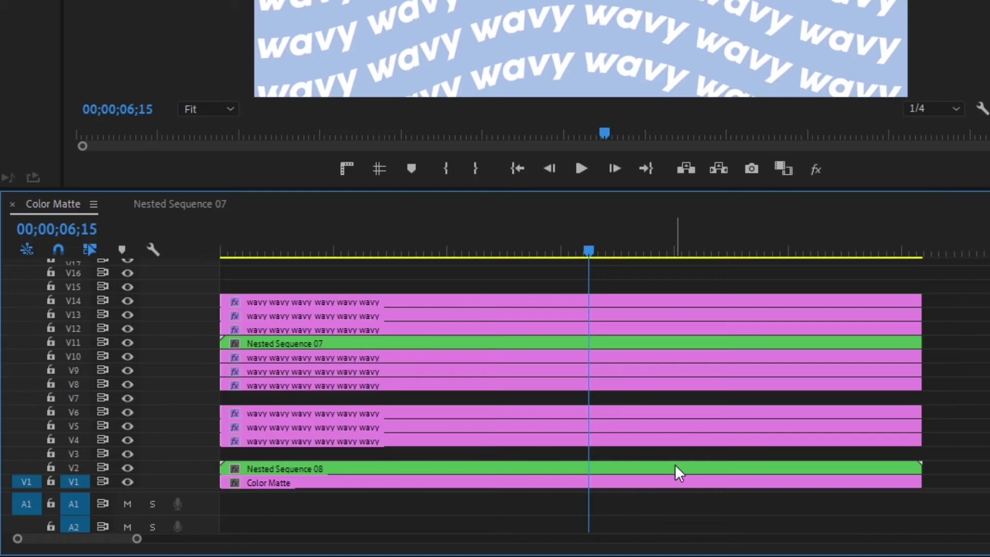
# Copy the Adjustment Layer from Nested Sequence 08 onto the empty V7 track in Color Matte
pyautogui.doubleClick(685, 473)
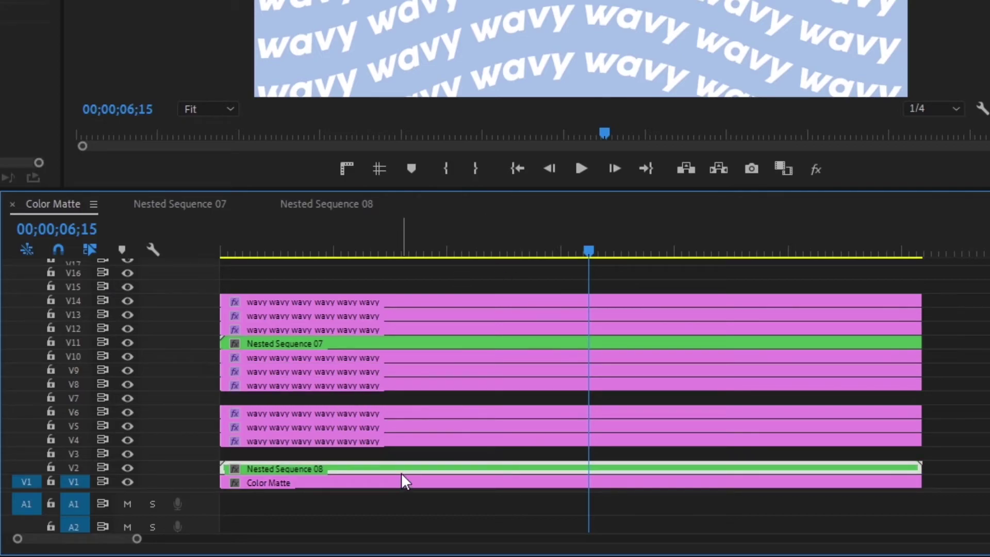
pyautogui.doubleClick(405, 469)
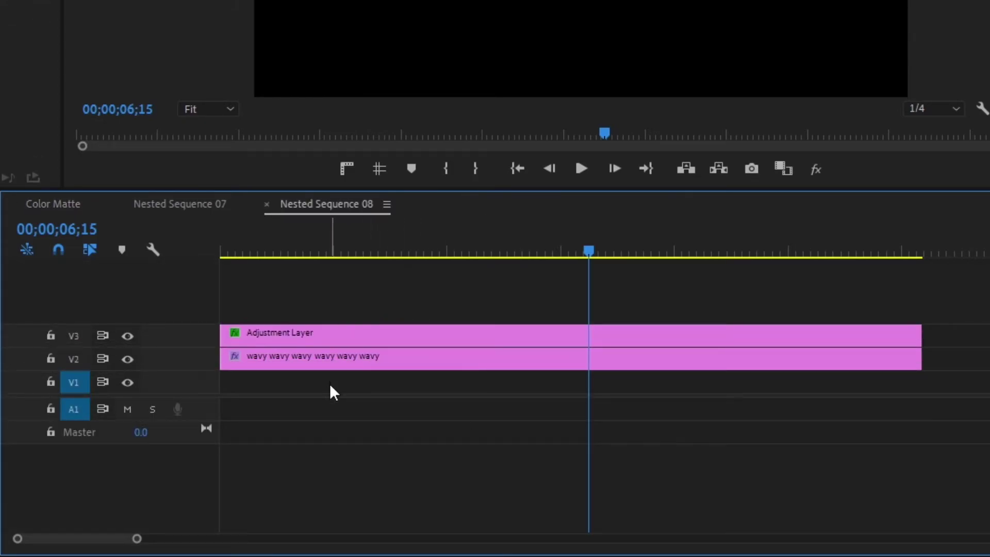
pyautogui.click(322, 344)
pyautogui.moveTo(355, 252); pyautogui.dragTo(205, 248)
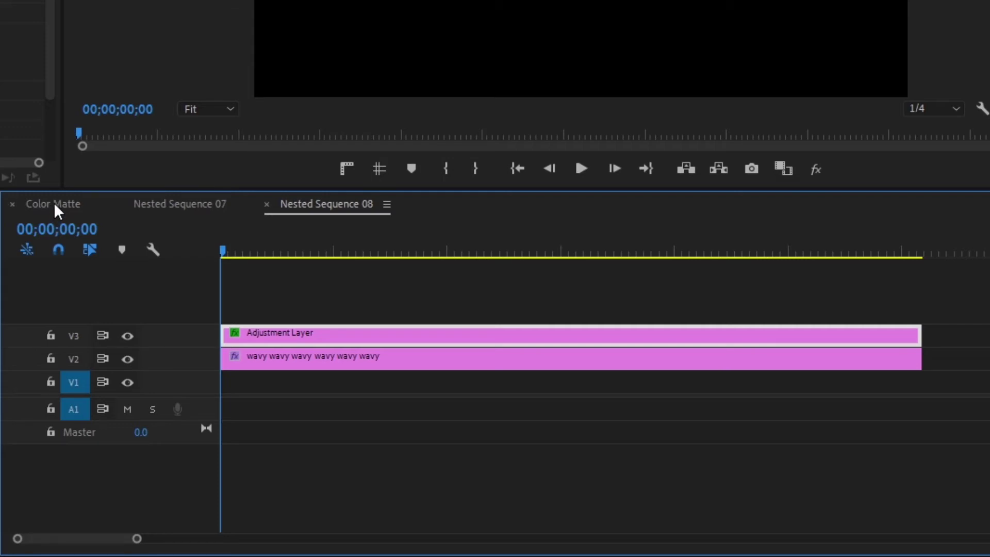
pyautogui.click(54, 202)
pyautogui.click(931, 250)
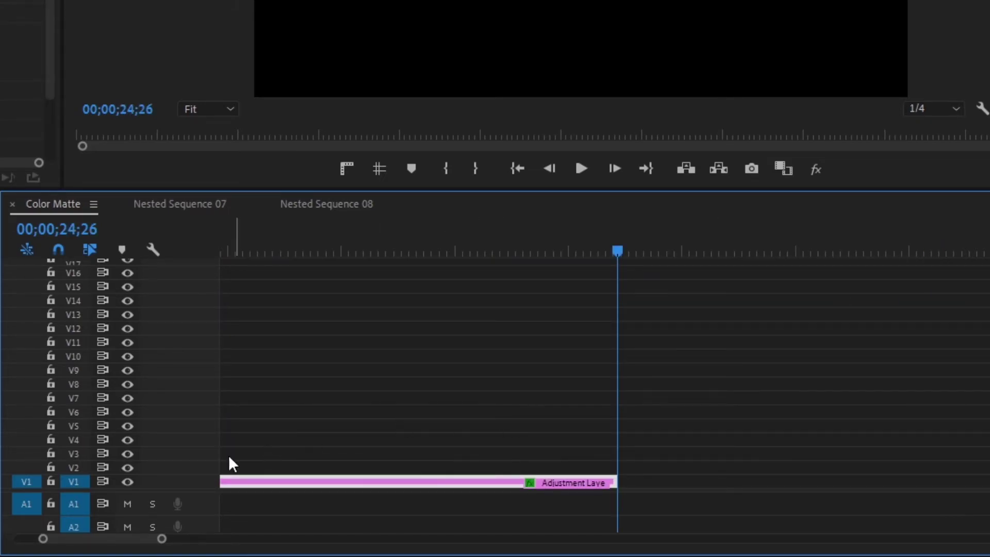
pyautogui.moveTo(119, 538); pyautogui.dragTo(96, 539)
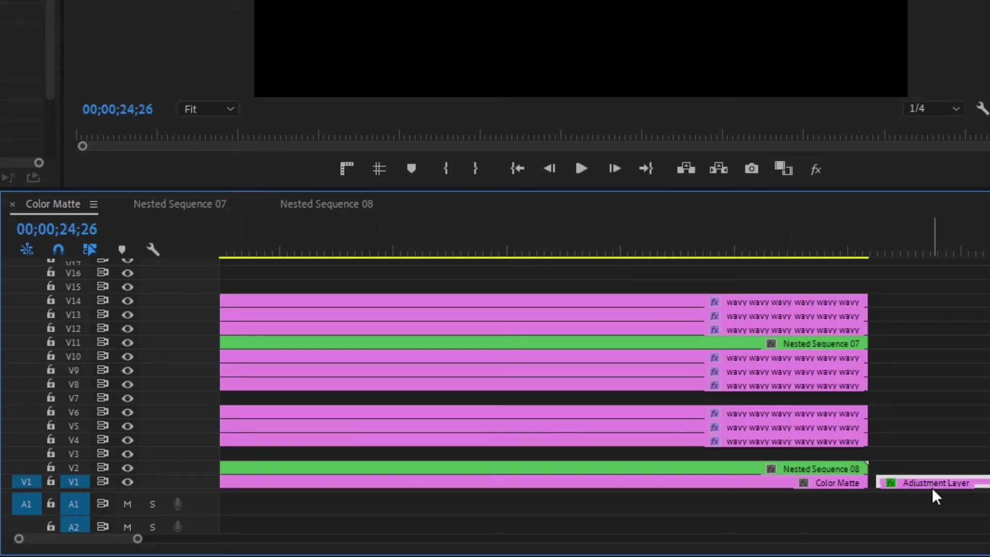
pyautogui.moveTo(935, 489); pyautogui.dragTo(487, 420)
# Nest the V6 wavy row and V7 adjustment layer into Nested Sequence 09
pyautogui.rightClick(531, 404)
pyautogui.click(575, 166)
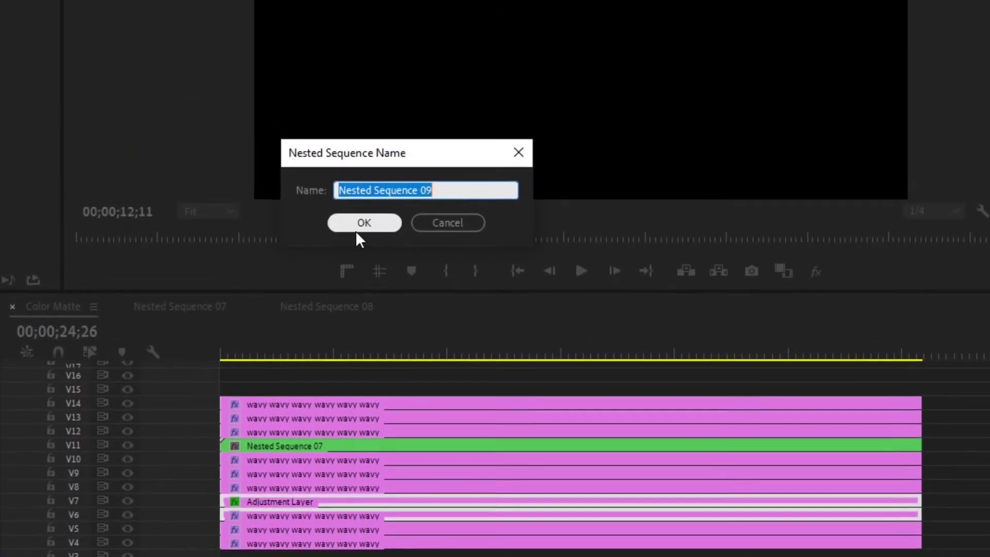
pyautogui.click(364, 222)
pyautogui.scroll(-3, 522, 515)
# Inside Nested Sequence 09, delay the Adjustment Layer by about 1;17 and preview the effect
pyautogui.doubleClick(522, 438)
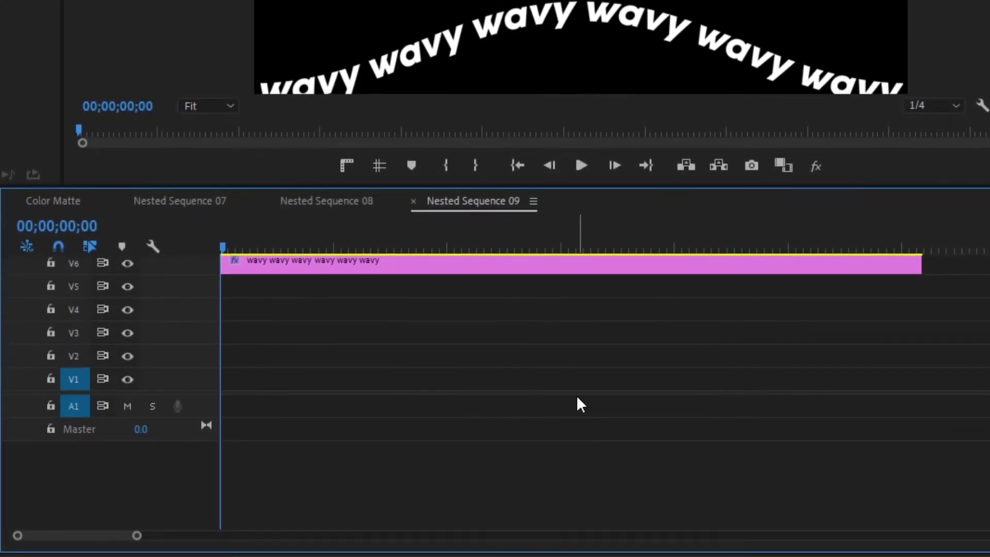
pyautogui.moveTo(315, 281); pyautogui.dragTo(703, 294)
pyautogui.click(302, 247)
pyautogui.moveTo(338, 243); pyautogui.dragTo(524, 242)
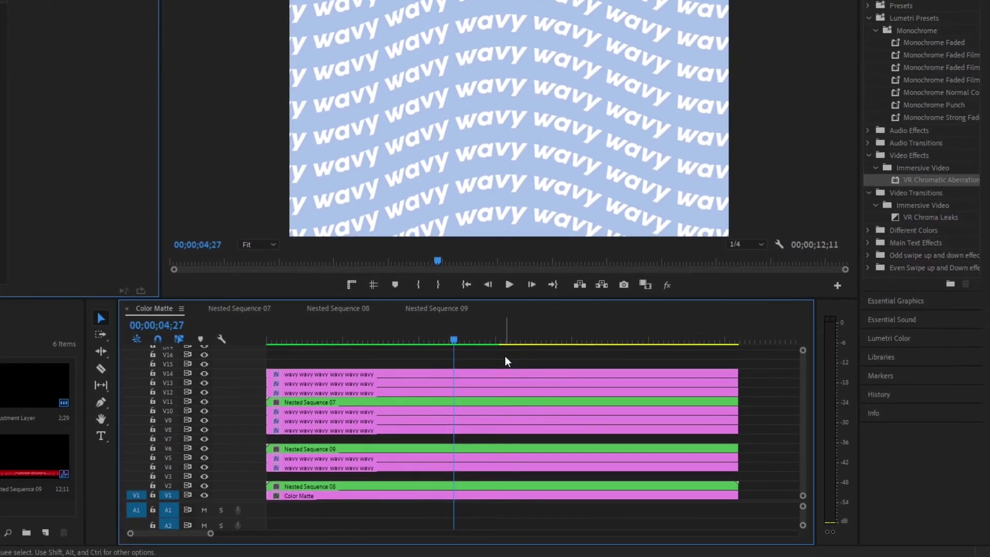
pyautogui.moveTo(505, 355); pyautogui.dragTo(595, 487)
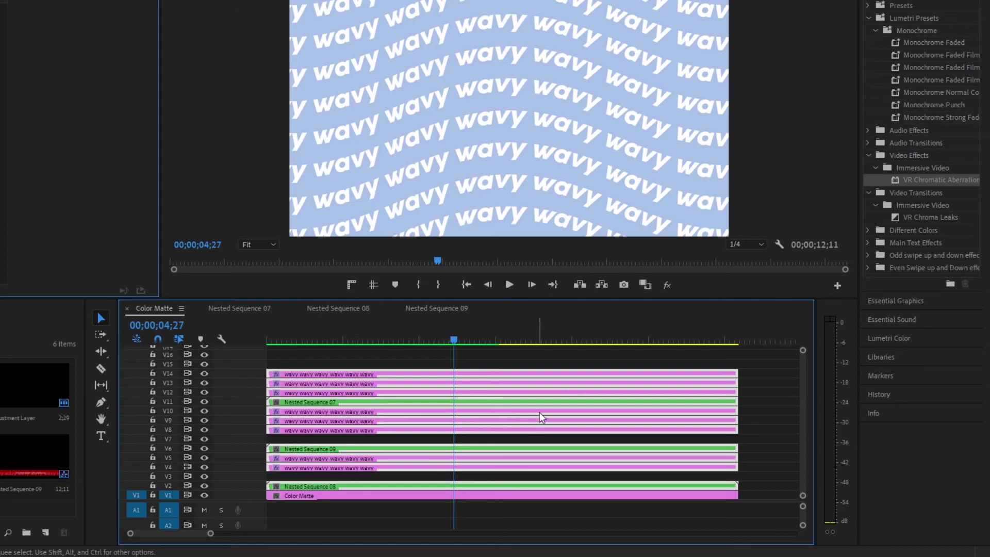
# Nest all the selected row clips into Nested Sequence 11
pyautogui.rightClick(537, 375)
pyautogui.click(550, 283)
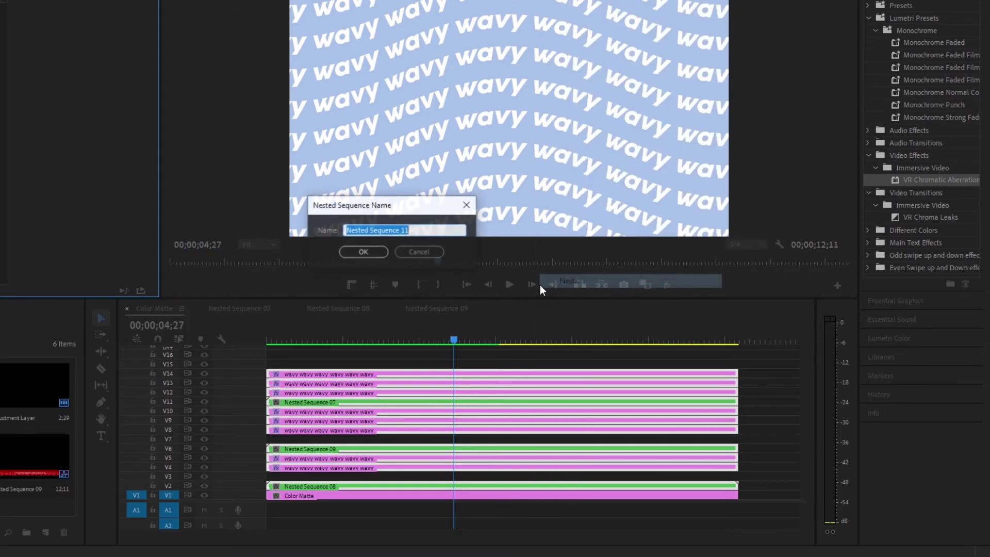
pyautogui.click(353, 255)
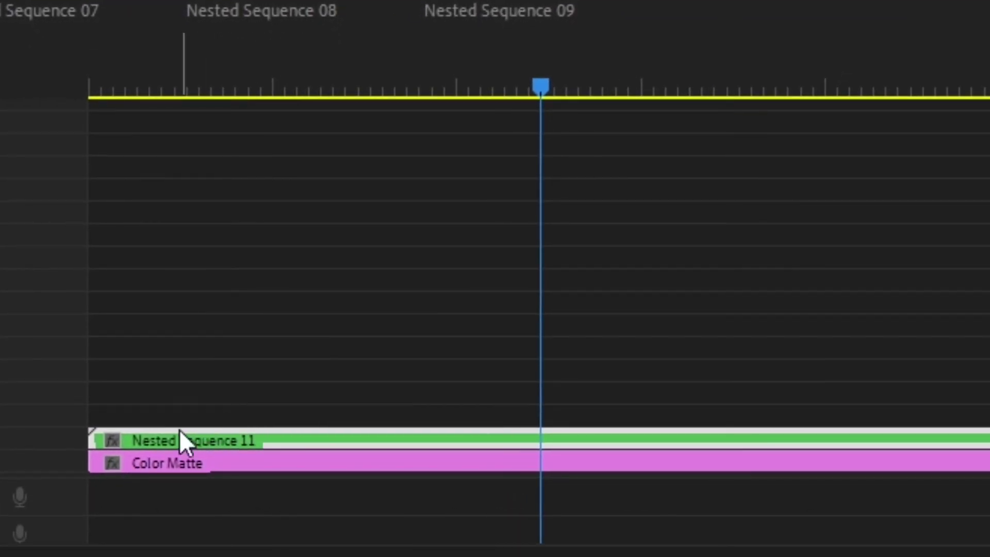
# Rotate the Nested Sequence 11 clip to -6° in Effect Controls
pyautogui.click(268, 466)
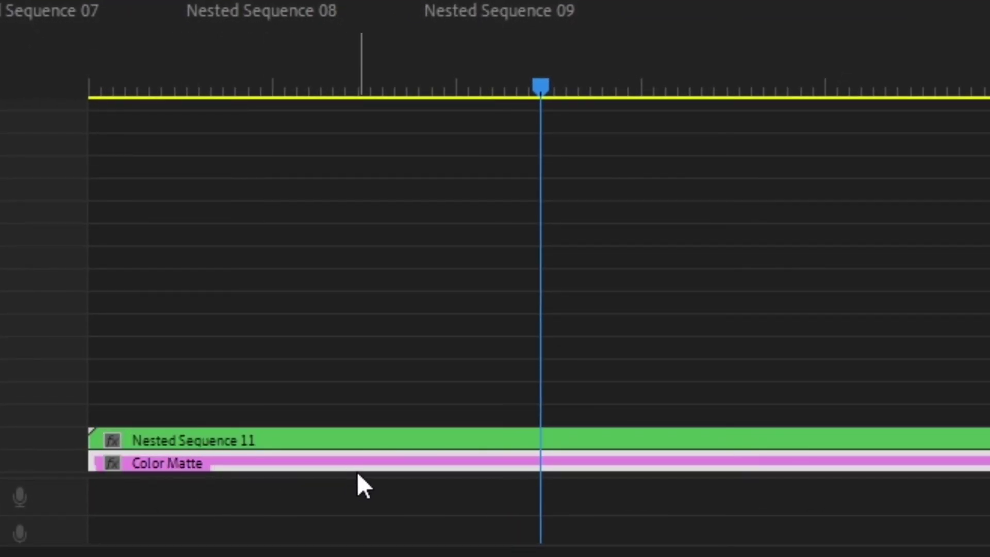
pyautogui.click(355, 433)
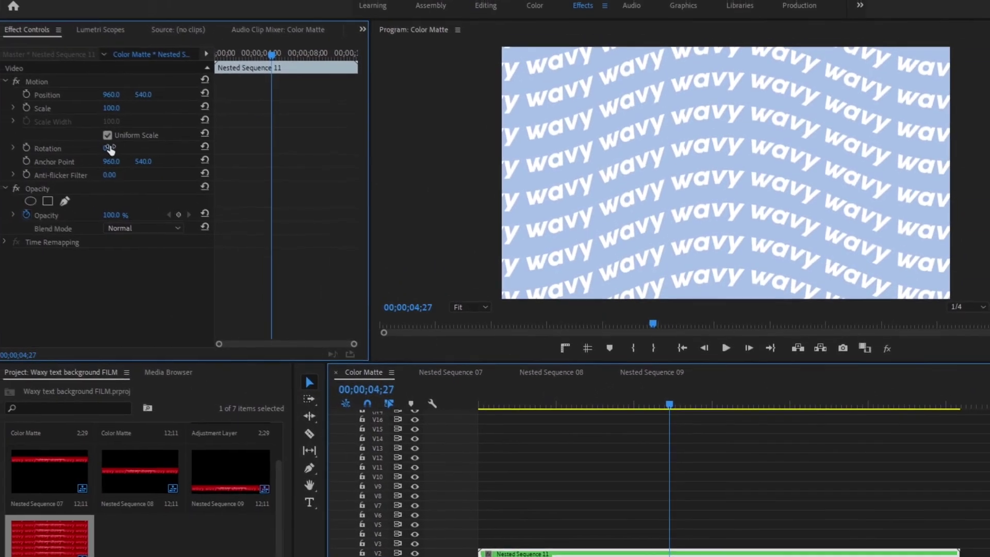
pyautogui.moveTo(114, 149)
pyautogui.mouseDown()
pyautogui.moveTo(150, 167)
pyautogui.moveTo(120, 150)
pyautogui.mouseUp()
pyautogui.click(119, 148)
pyautogui.write('-6')
pyautogui.press('Return')
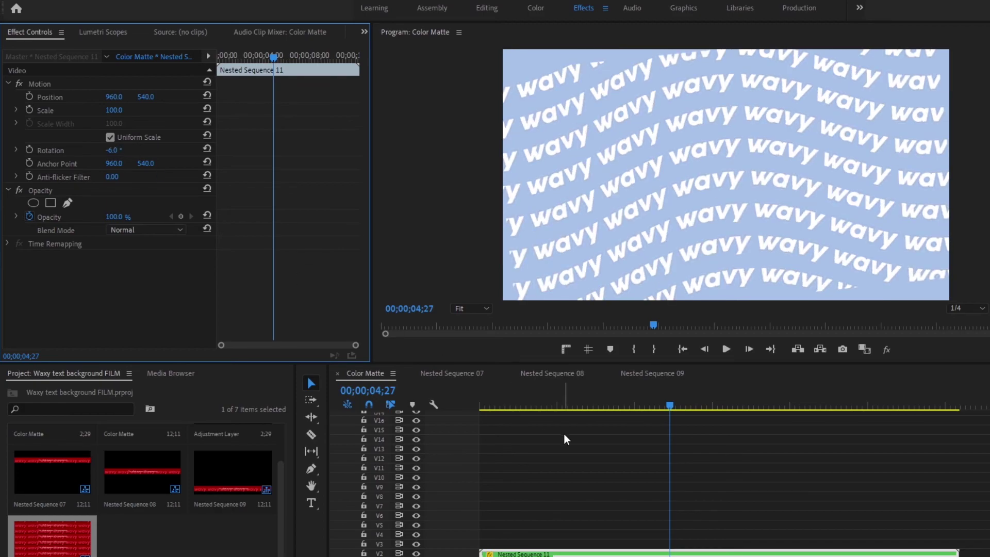